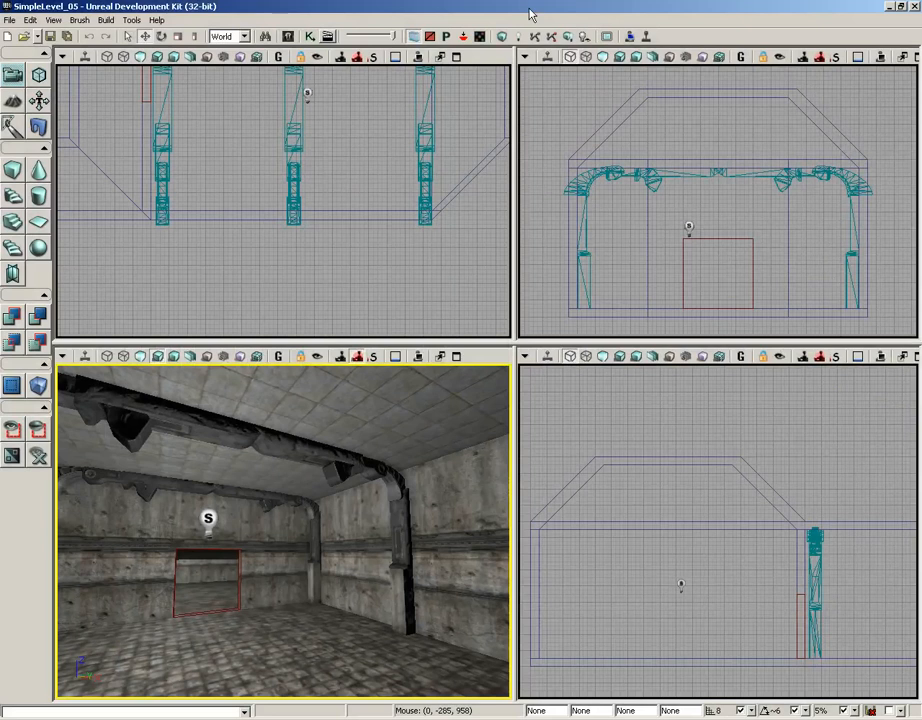
Measure the gaps between neighbouring support frames in the top view, for both the first and second bays.
drag(360, 440, 351, 487)
right_drag(351, 487, 324, 472)
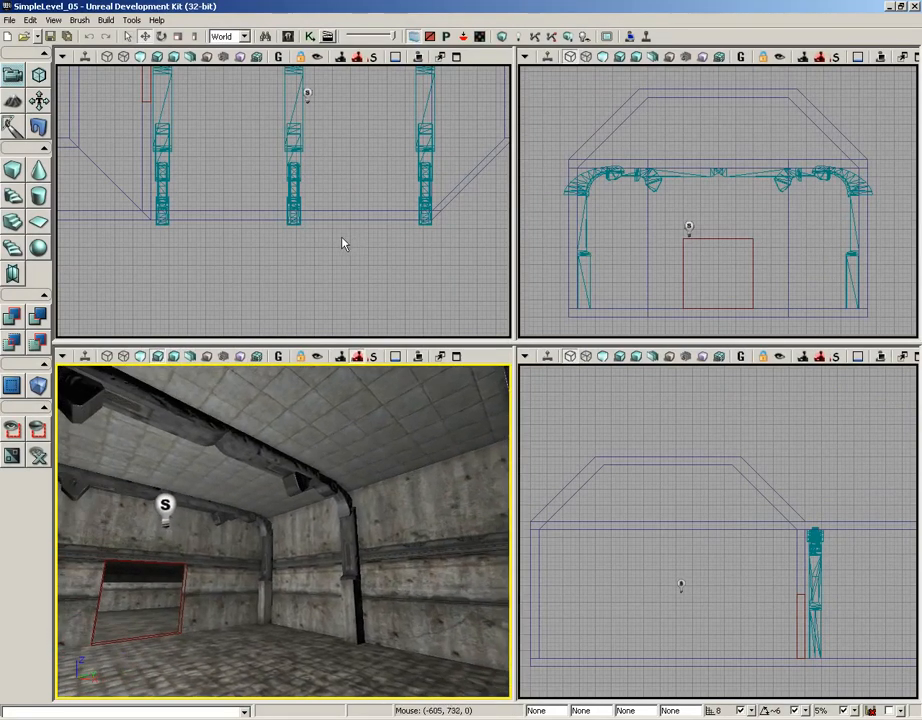
drag(326, 251, 331, 299)
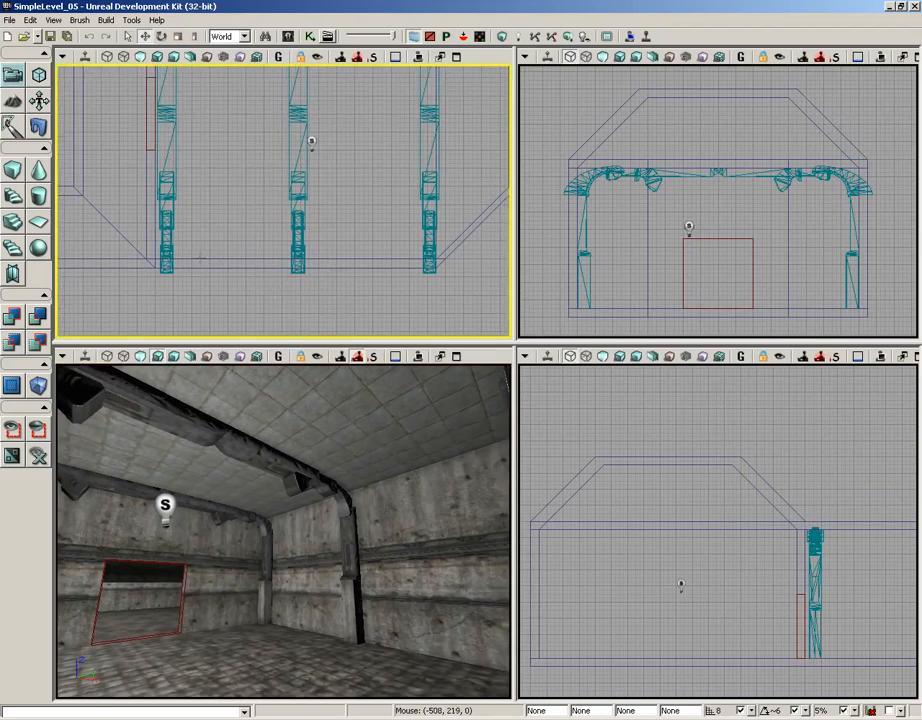
scroll(286, 240, up, 3)
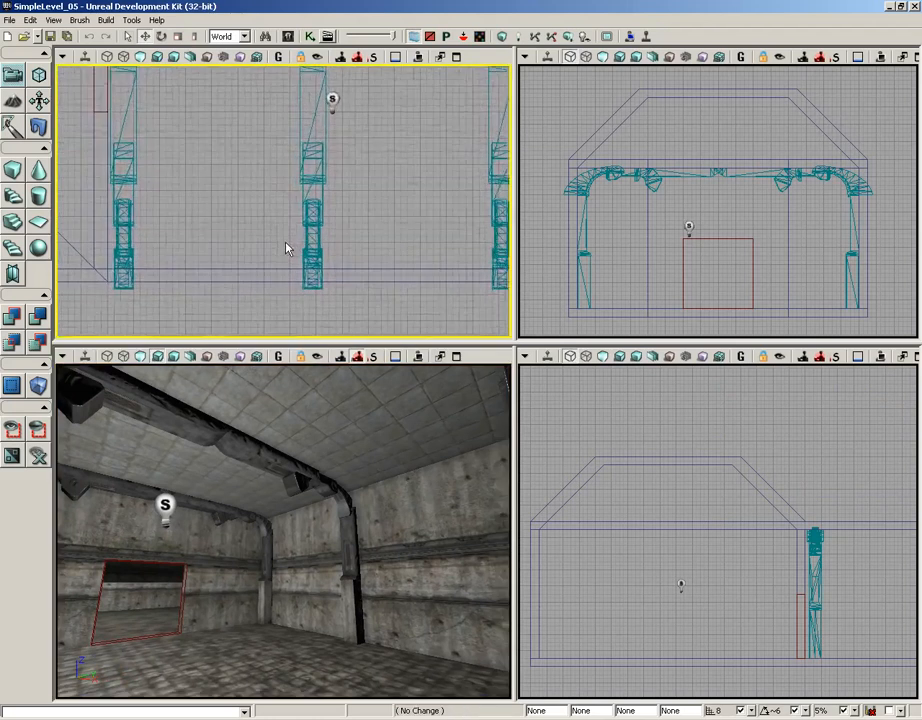
drag(285, 213, 239, 181)
scroll(236, 163, down, 2)
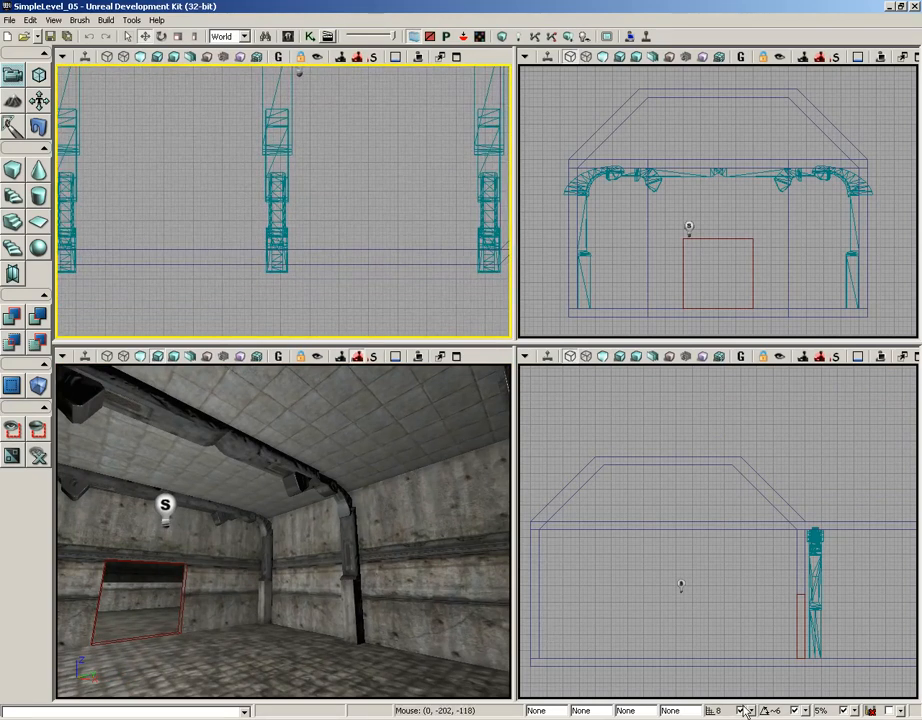
drag(97, 262, 183, 216)
scroll(183, 261, up, 3)
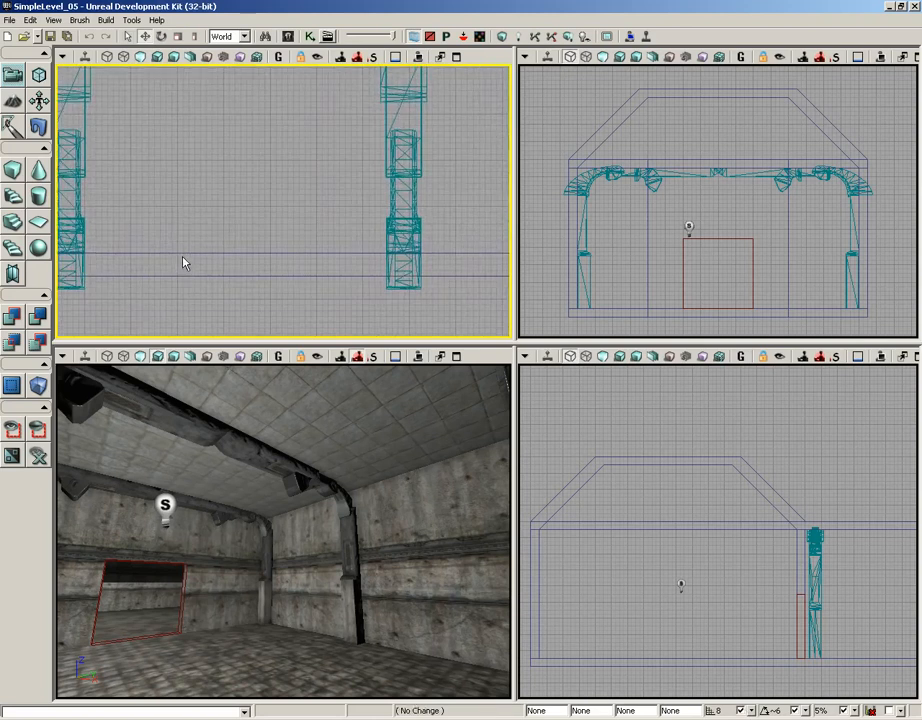
middle_drag(90, 250, 385, 247)
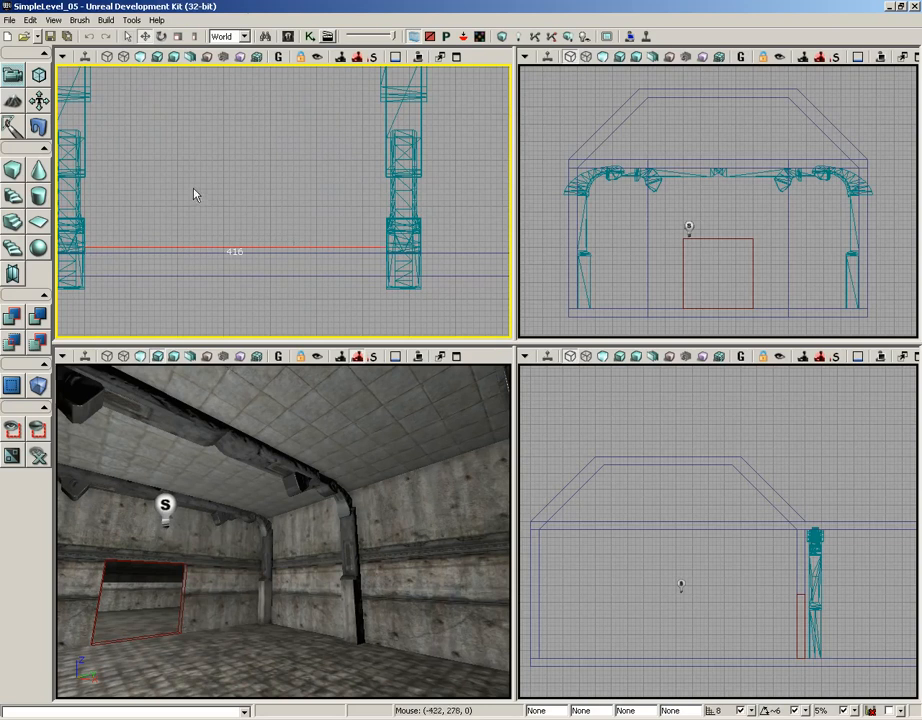
drag(195, 190, 60, 202)
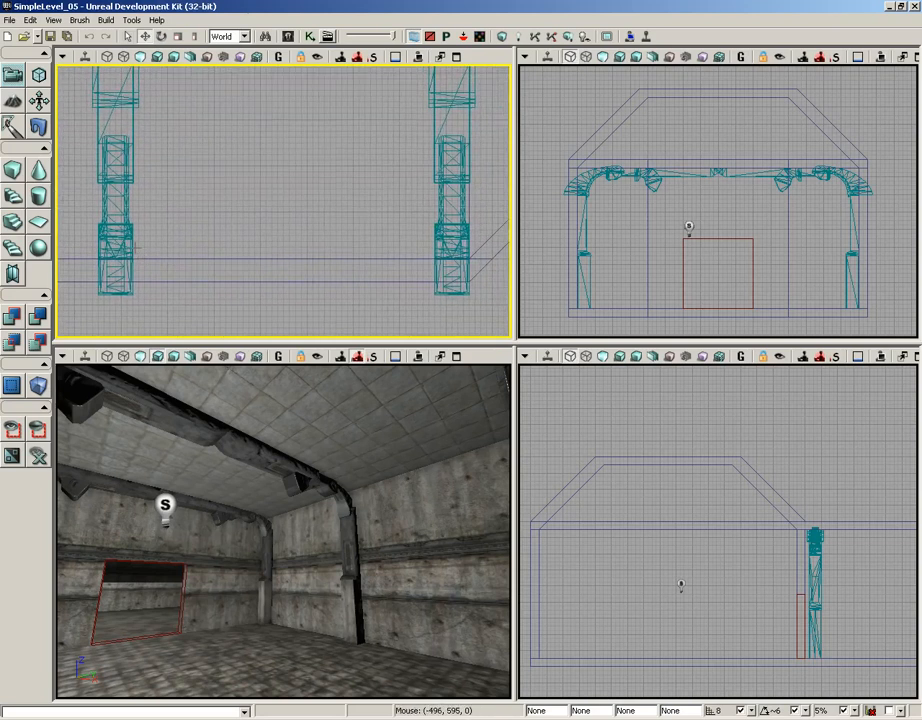
middle_drag(139, 247, 346, 240)
Examine the room's support frames, walls and ceiling from several angles in the top and perspective views.
scroll(283, 150, down, 5)
drag(276, 121, 356, 288)
scroll(340, 256, down, 2)
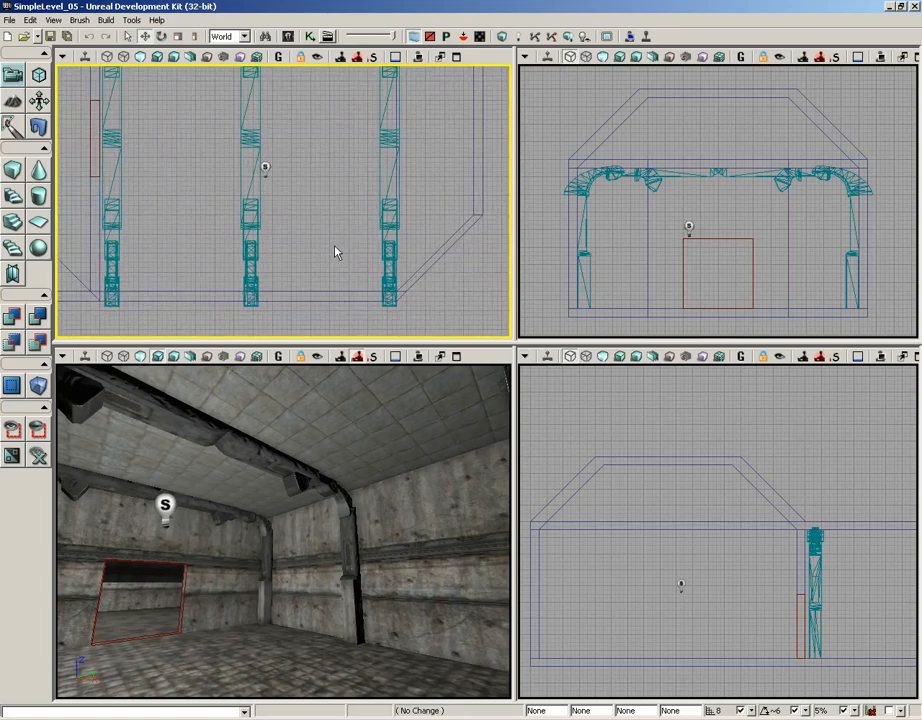
scroll(370, 255, down, 2)
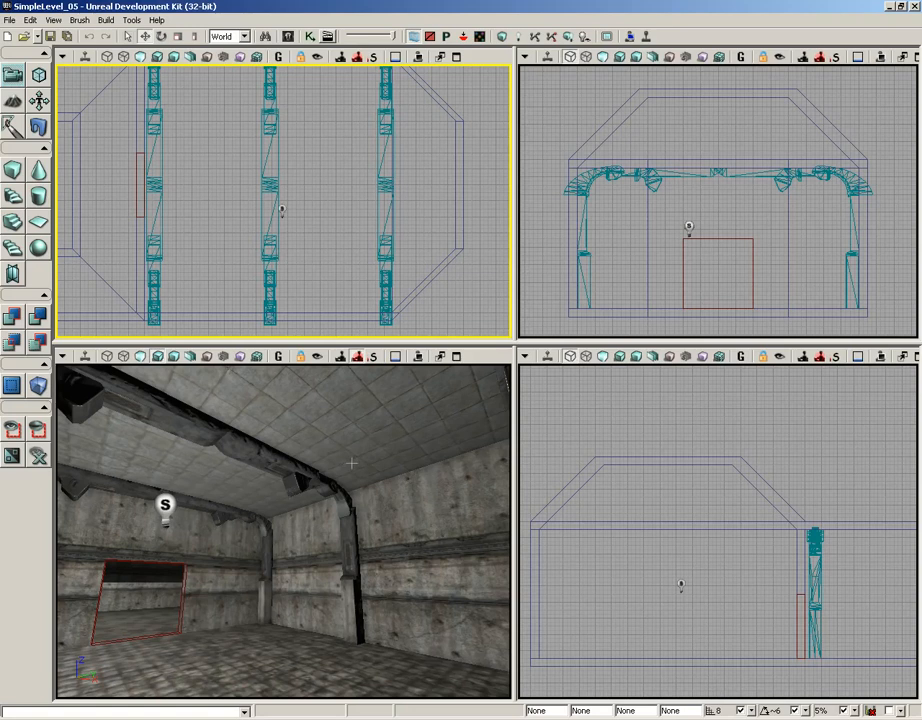
mouse_move(351, 463)
mouse_down()
mouse_move(120, 470)
mouse_move(347, 460)
mouse_up()
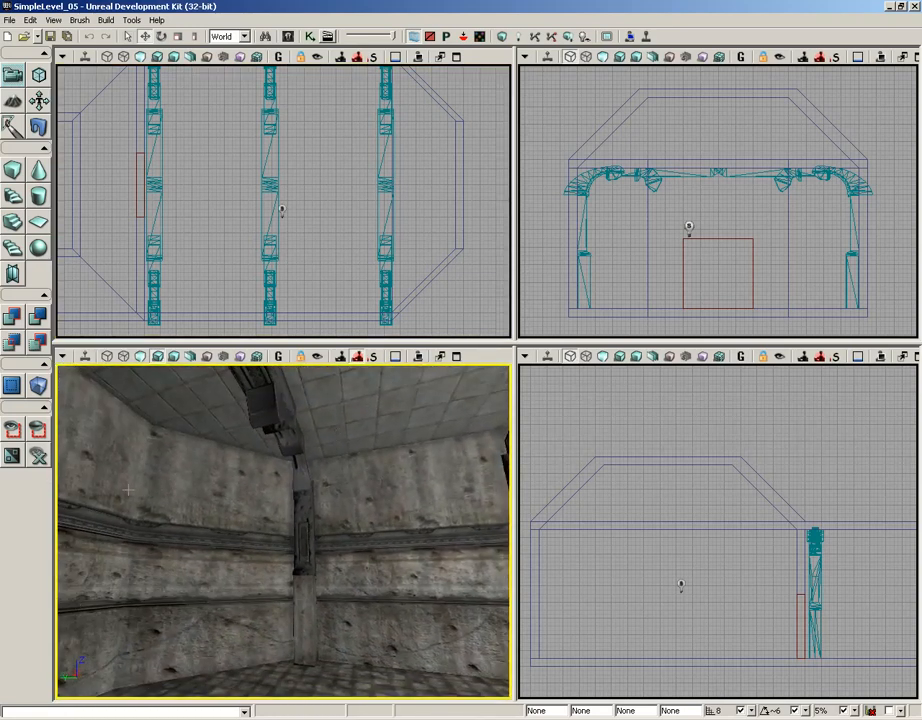
drag(224, 490, 277, 500)
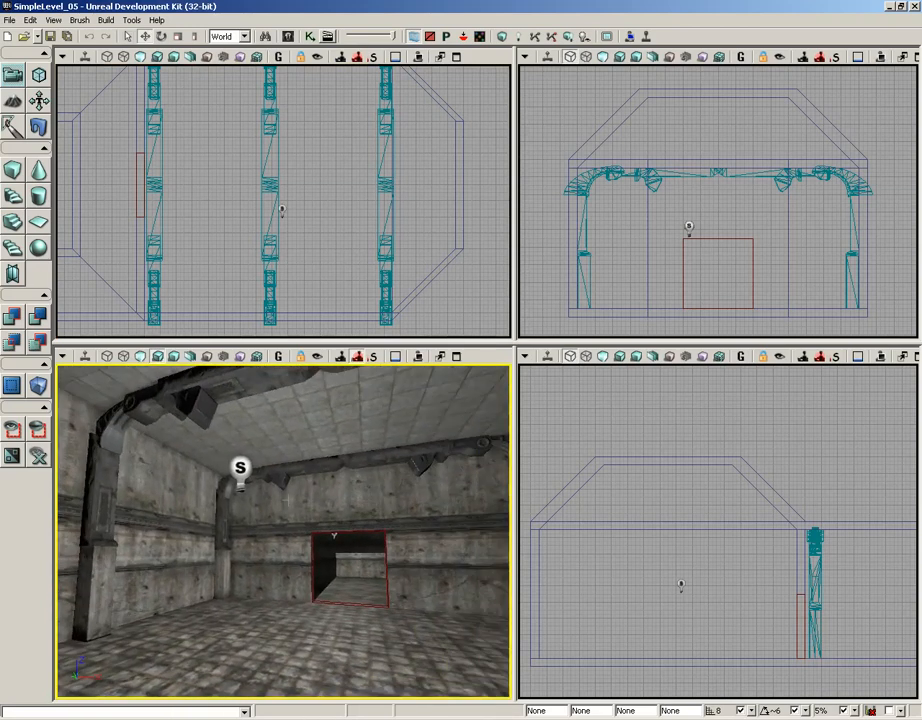
right_drag(285, 491, 282, 419)
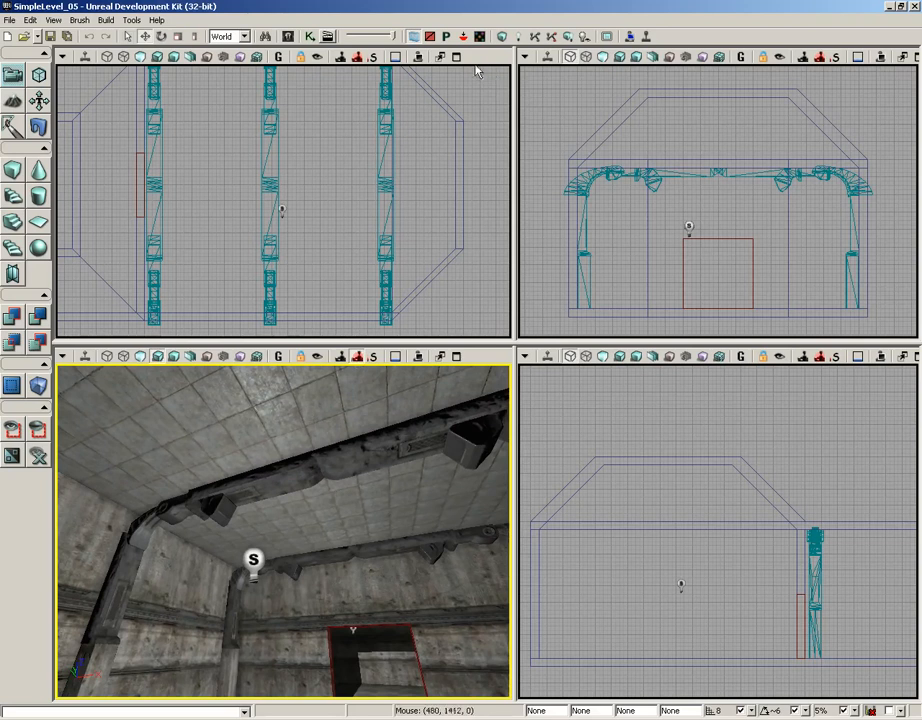
Search all assets for static meshes matching "beam" in the Content Browser.
click(288, 37)
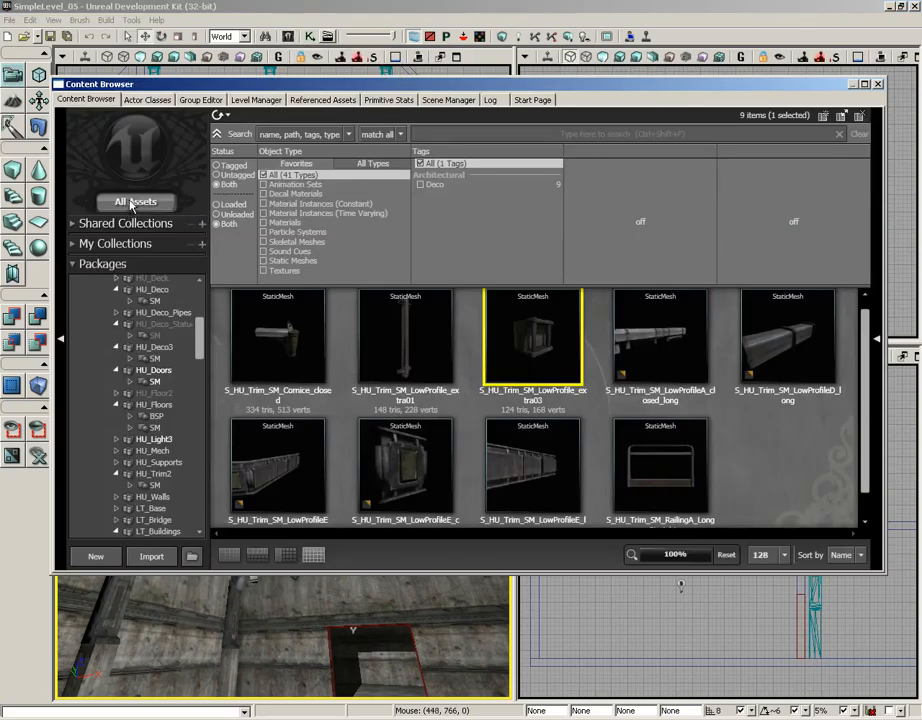
click(162, 200)
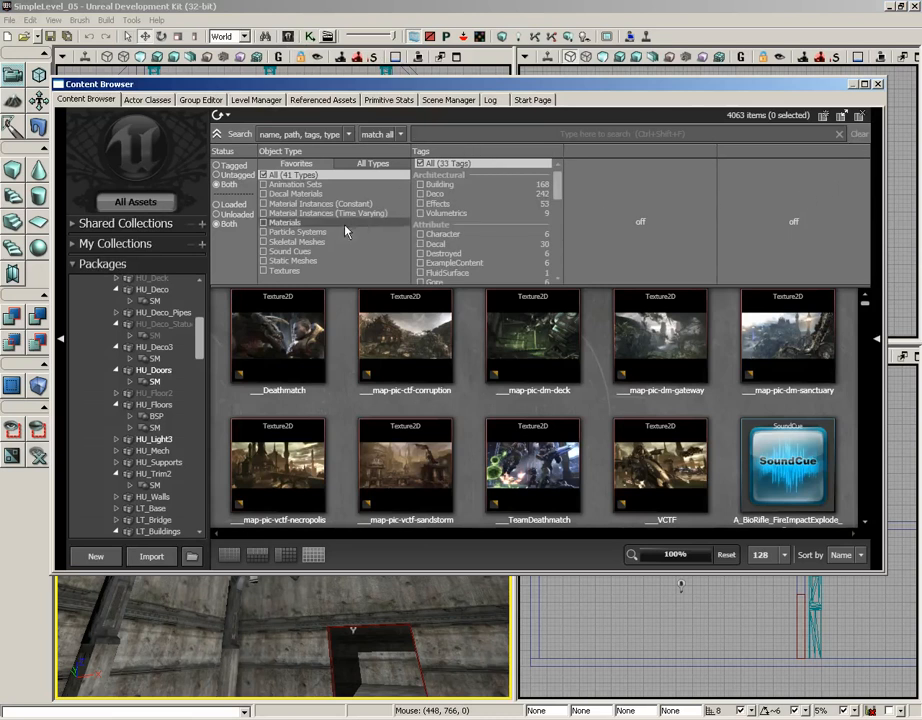
click(294, 260)
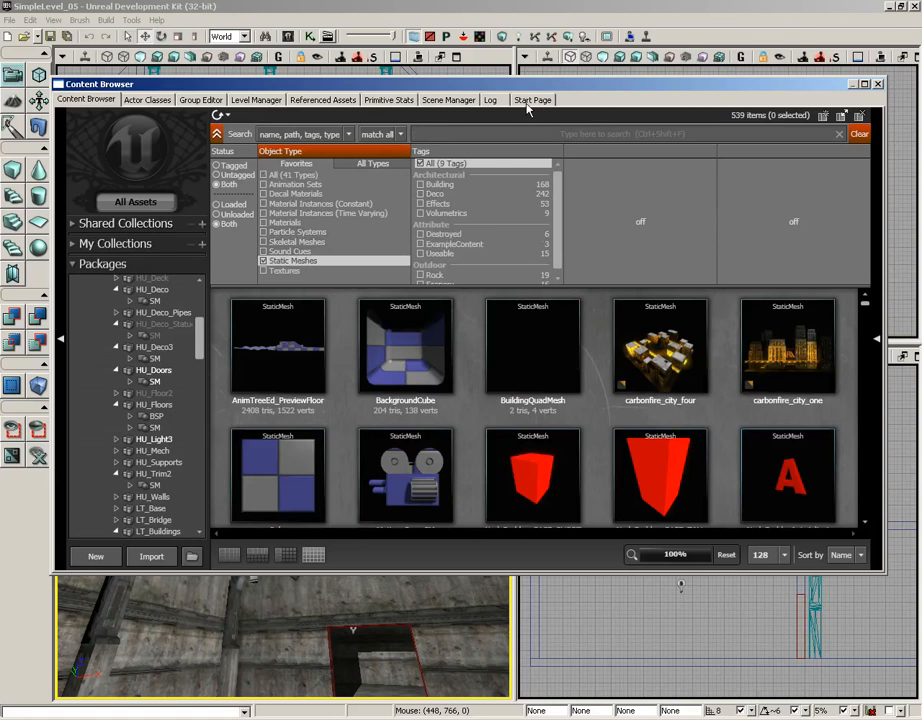
text(beam)
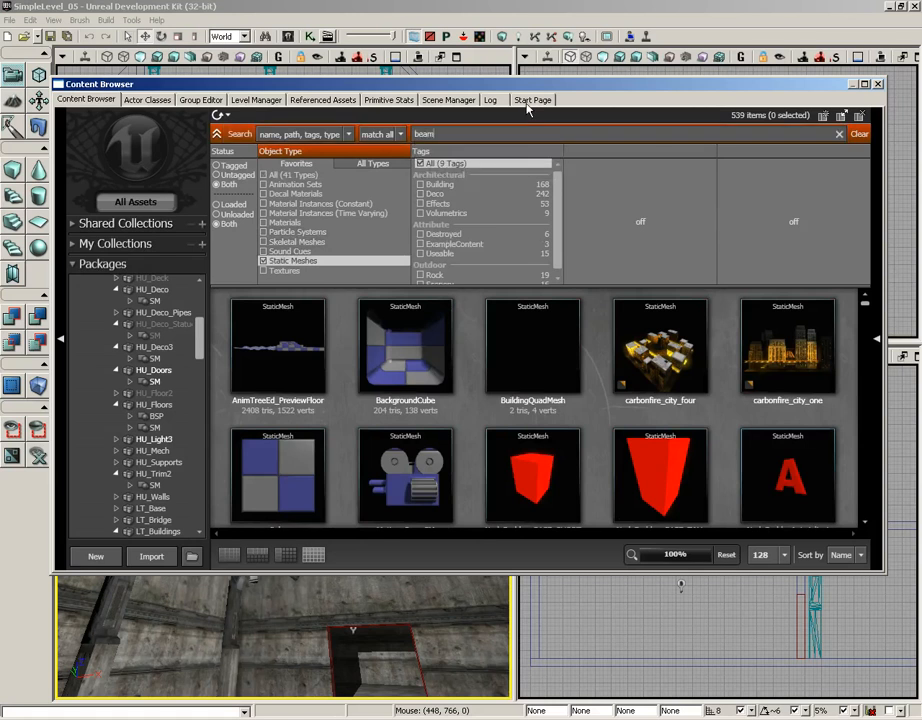
Place the S_HU_Supports_SM_IbeamA_256 mesh in the room, then move it away from the doorway wall and down below the ceiling.
click(790, 350)
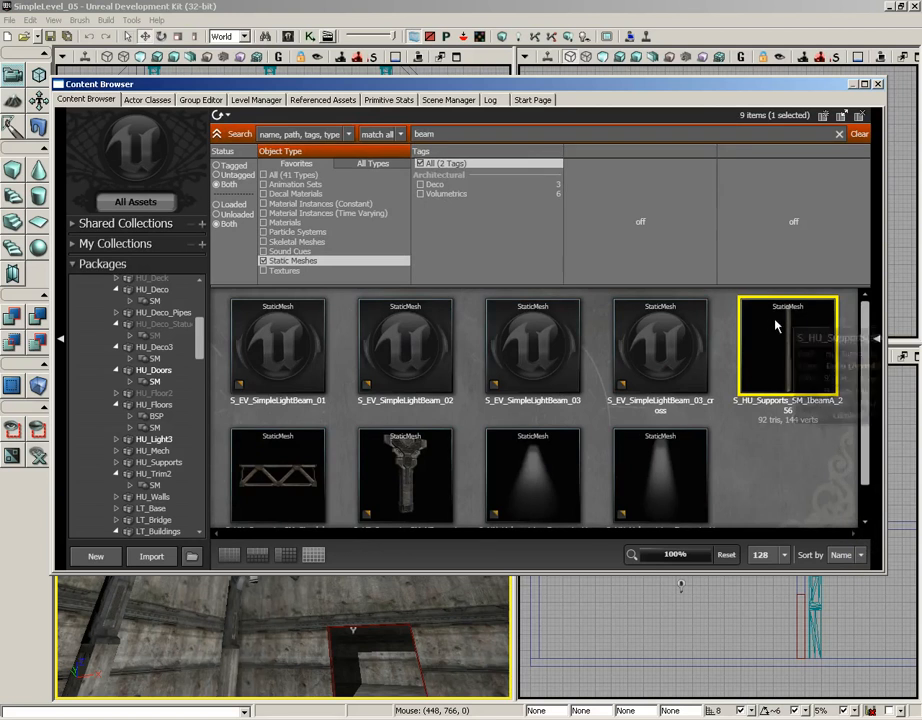
drag(784, 358, 349, 600)
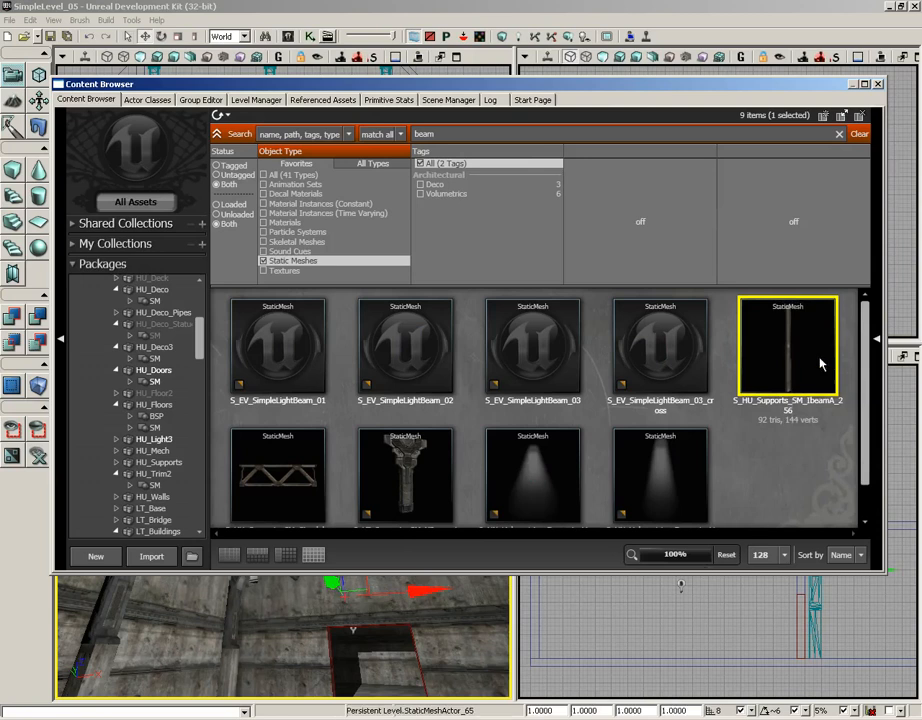
click(878, 85)
right_drag(405, 539, 364, 524)
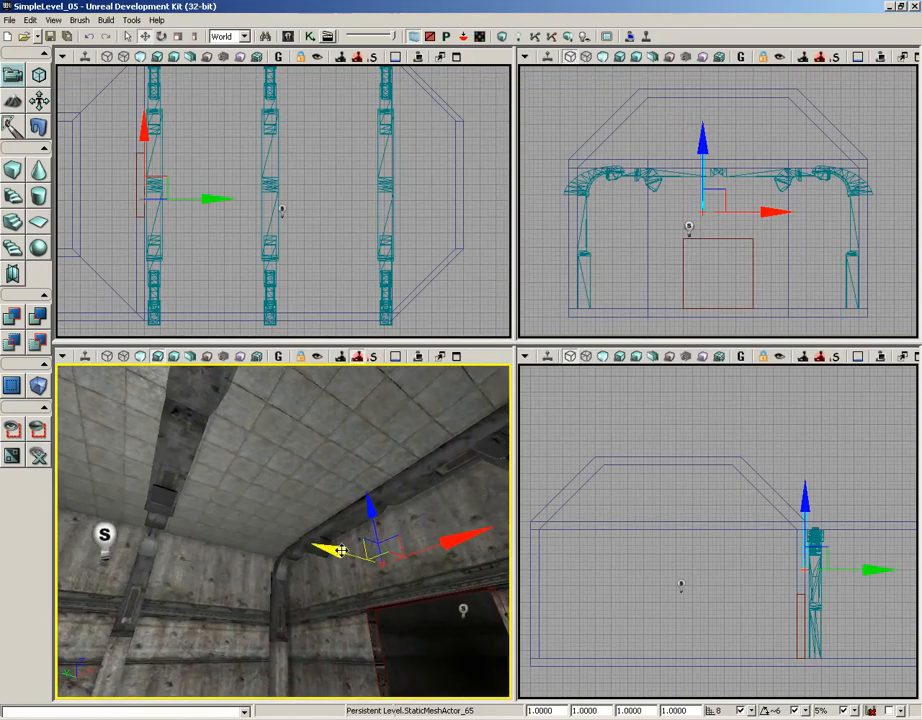
drag(341, 552, 141, 526)
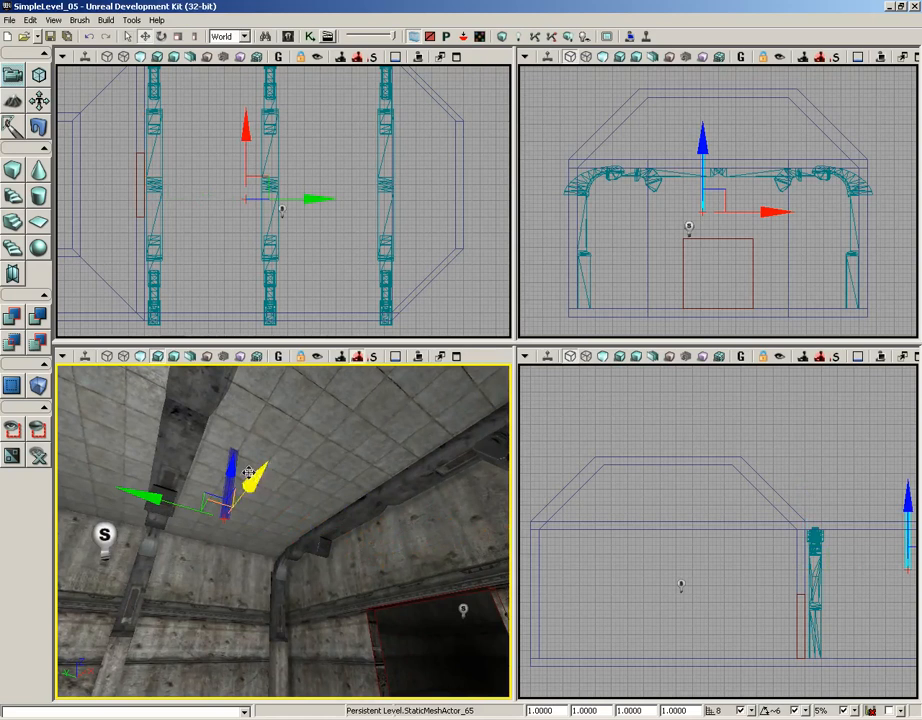
drag(231, 462, 213, 556)
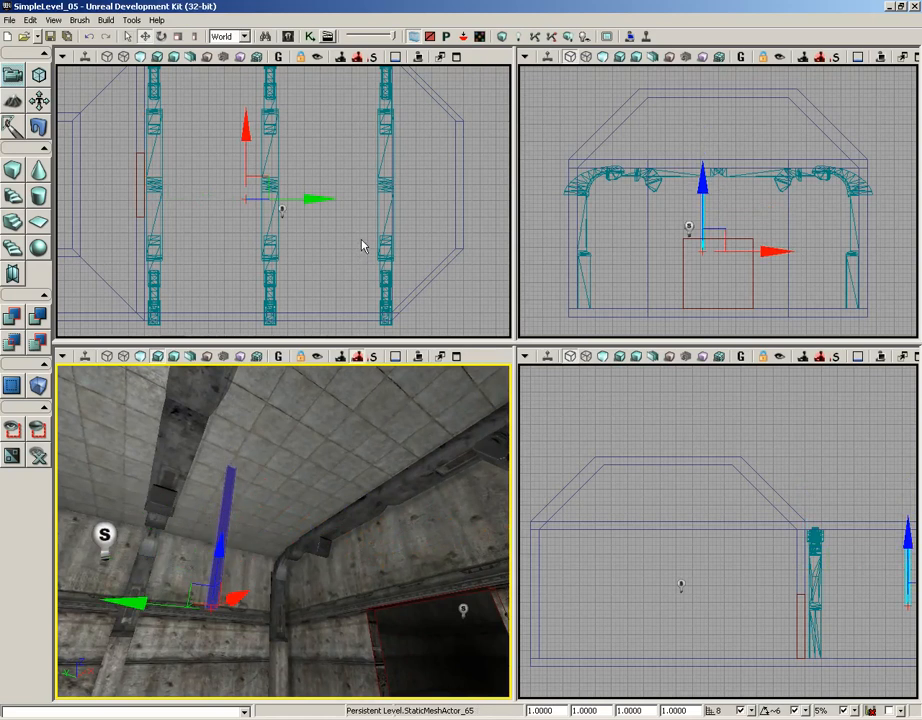
Rotate the upright I-beam 90 degrees in the side view so it lies horizontally, pointing towards the doorway wall.
right_drag(773, 501, 521, 484)
right_drag(608, 478, 657, 457)
key(space)
drag(743, 519, 541, 482)
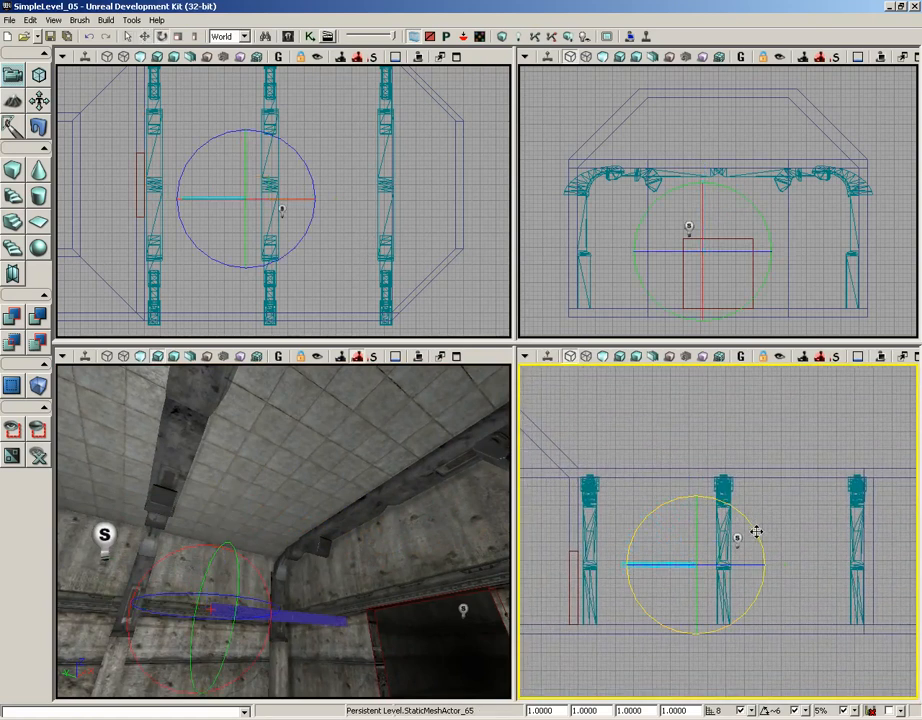
Scale the I-beam to 6 in X, 2 in Y and 1.625 in Z.
mouse_move(330, 533)
mouse_down()
mouse_move(340, 500)
mouse_move(284, 491)
mouse_move(318, 362)
mouse_move(314, 521)
mouse_up()
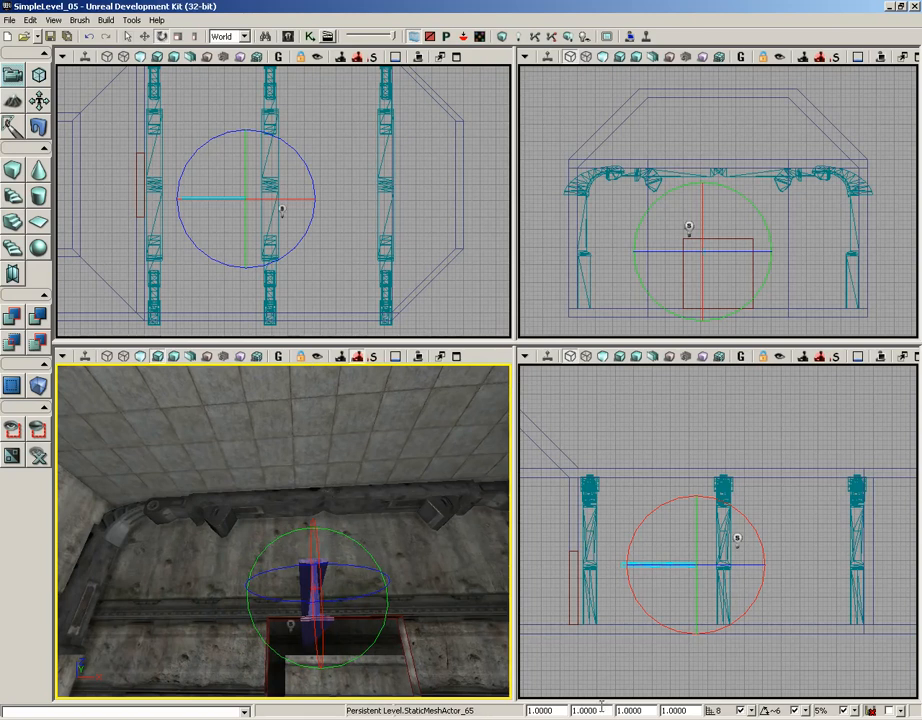
drag(608, 710, 573, 710)
text(6)
key(Tab)
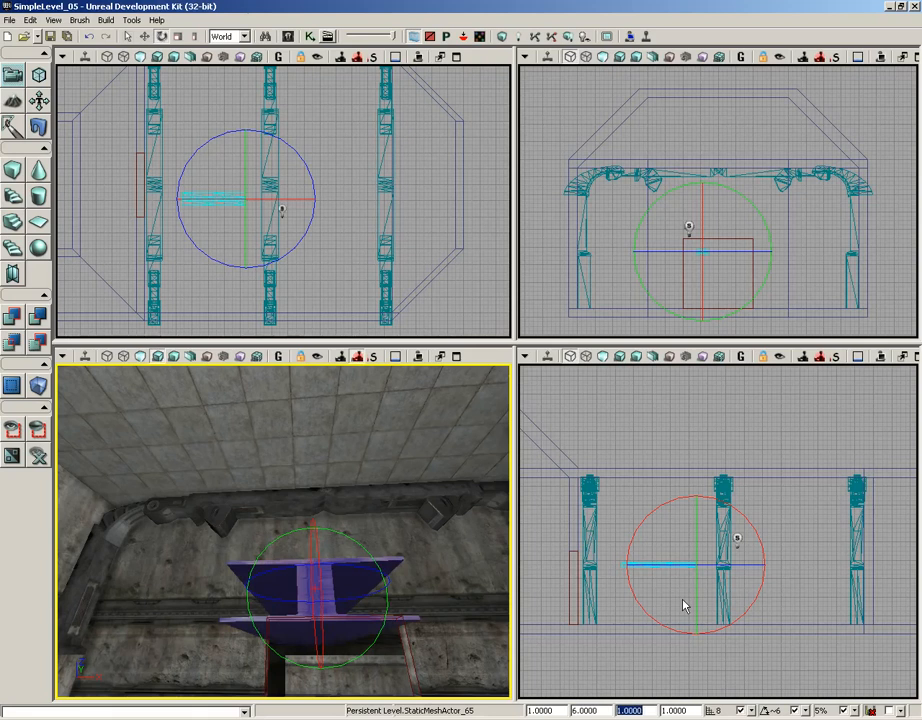
text(2)
key(Return)
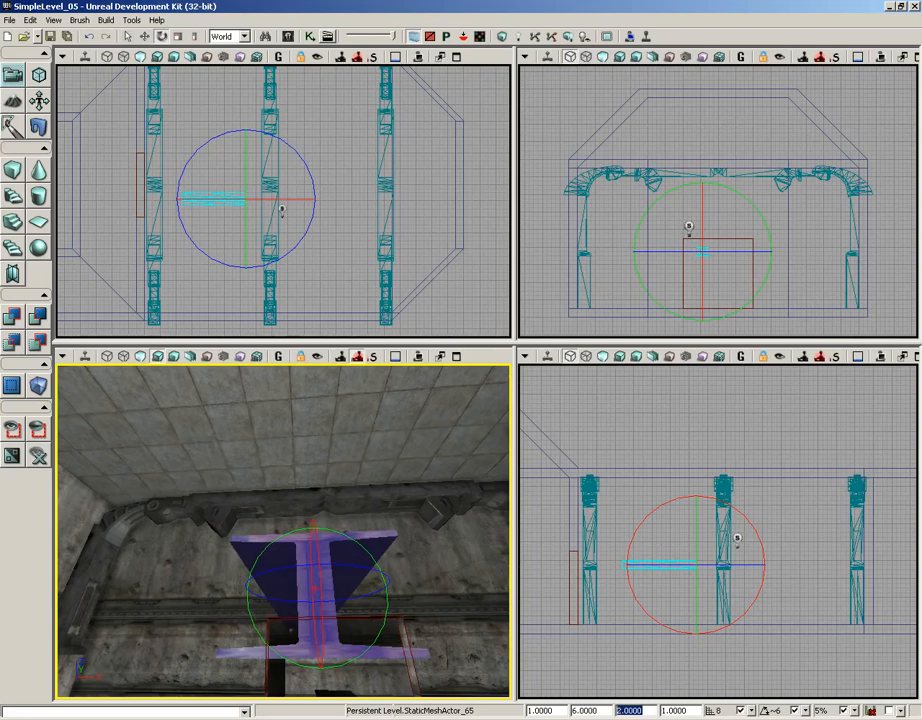
key(Tab)
text(1.625)
key(Return)
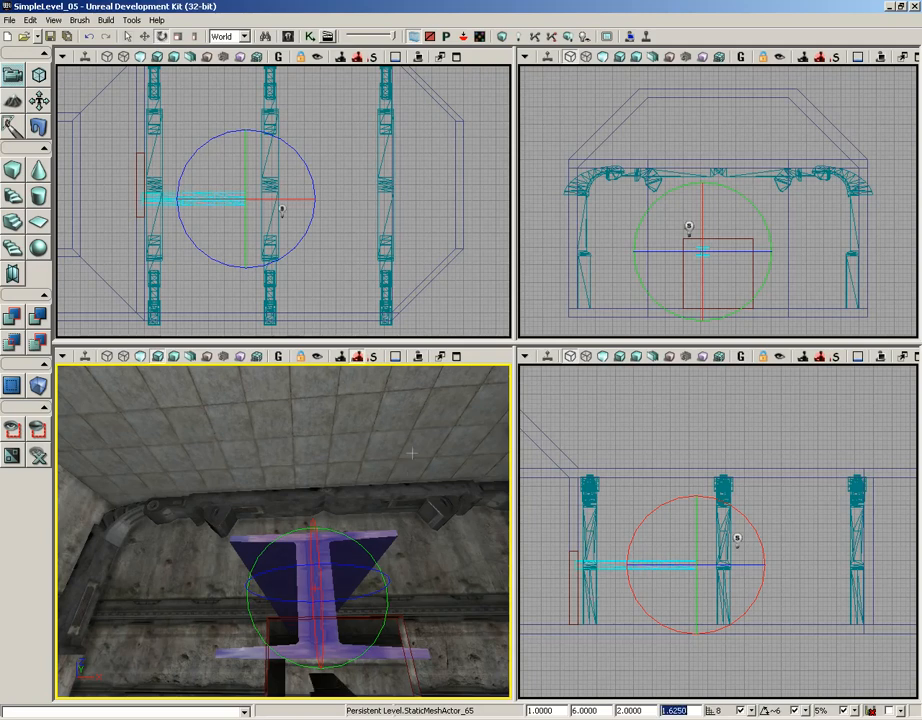
Slide the I-beam along Y until its far end meets the frame by the doorway, and raise it just above the doorway's height.
drag(410, 453, 370, 500)
key(space)
key(space)
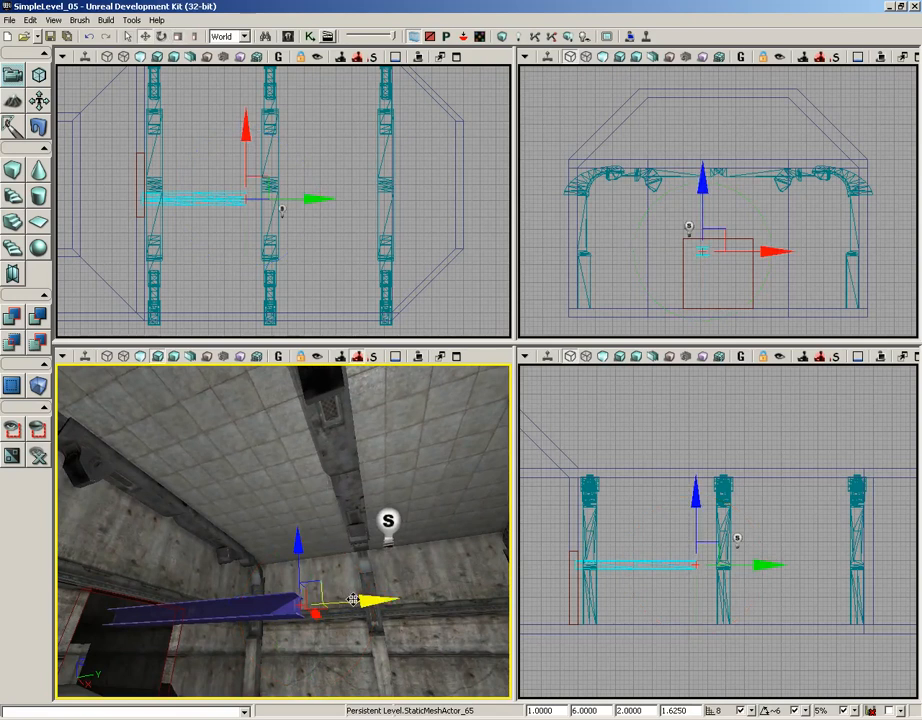
drag(378, 600, 512, 598)
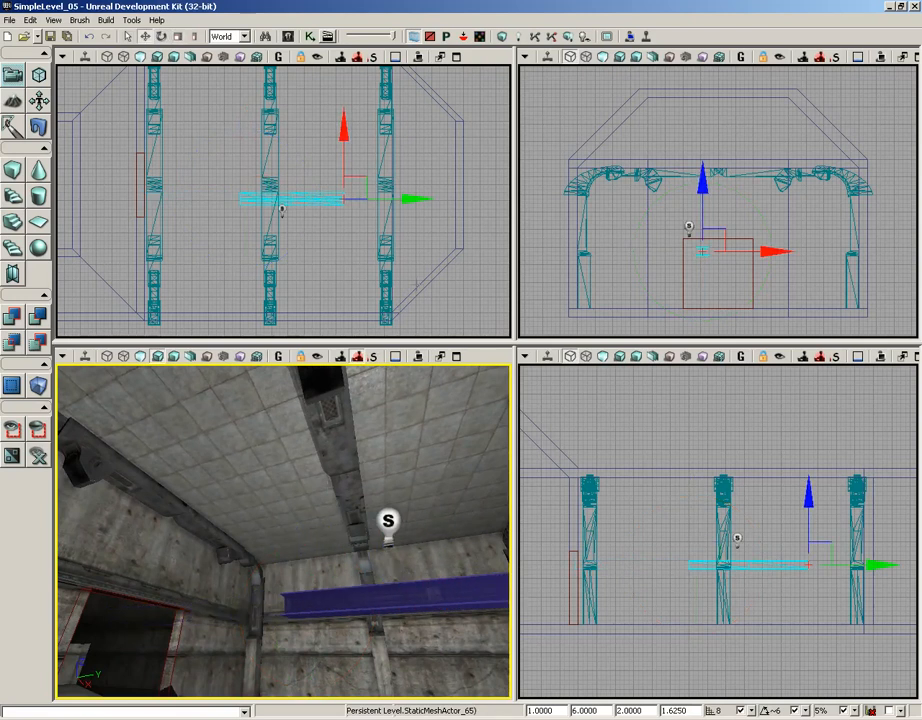
drag(378, 500, 466, 464)
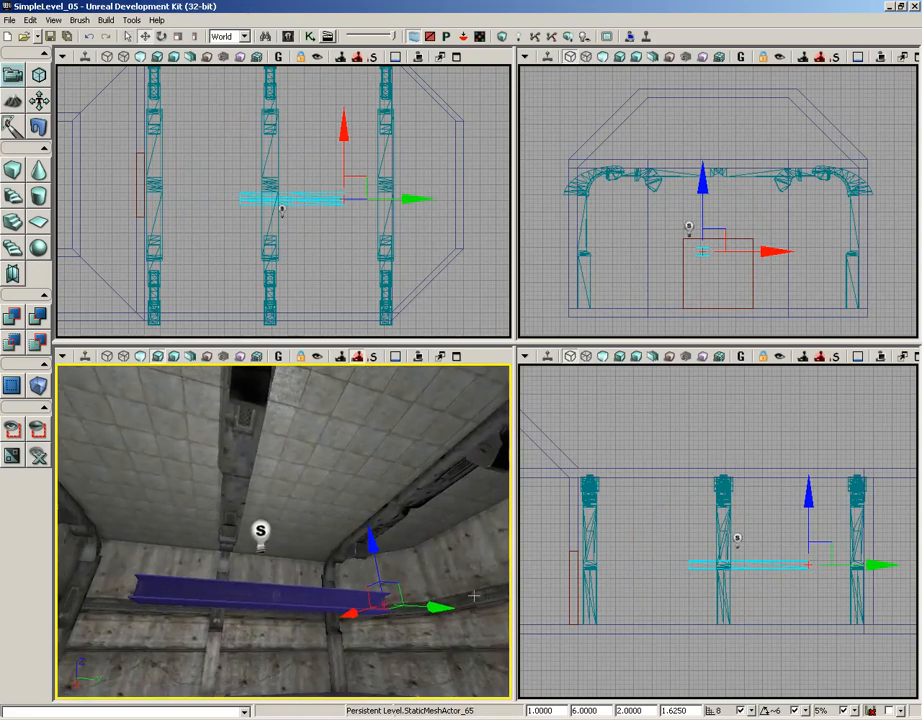
drag(429, 608, 295, 608)
drag(428, 532, 410, 541)
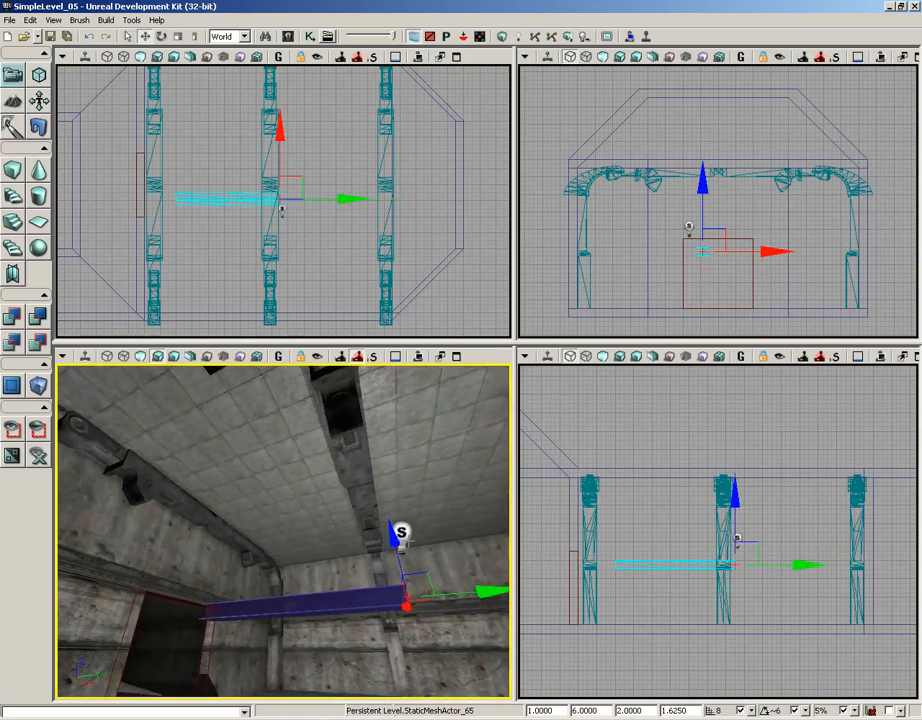
drag(498, 592, 428, 595)
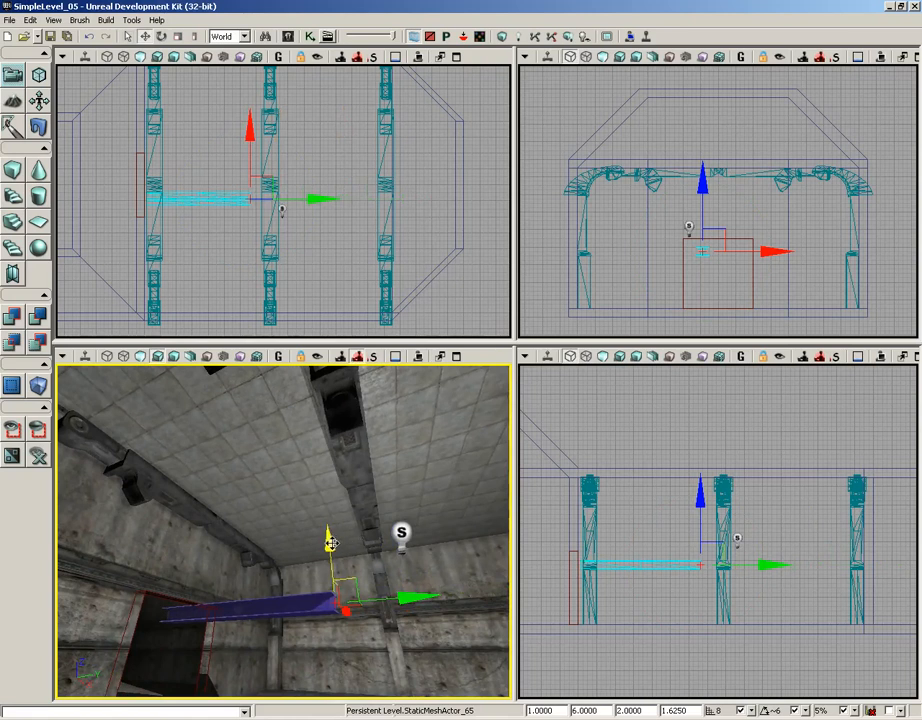
drag(329, 544, 316, 483)
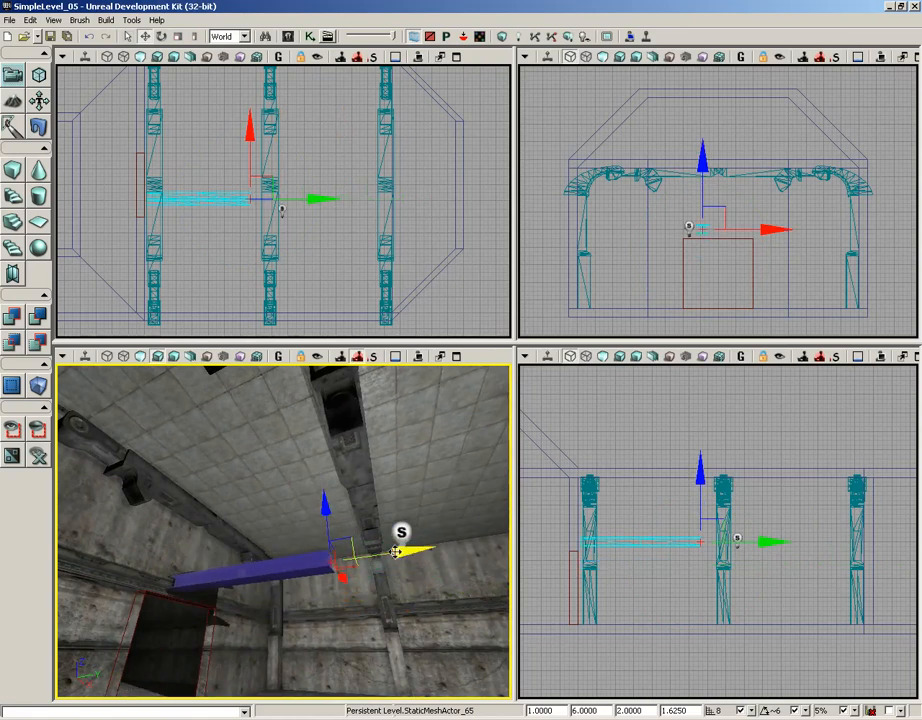
Nudge the I-beam along Y in the top view so its end lines up with the outer edge of the doorway-side frame.
scroll(262, 209, down, 2)
scroll(264, 209, up, 4)
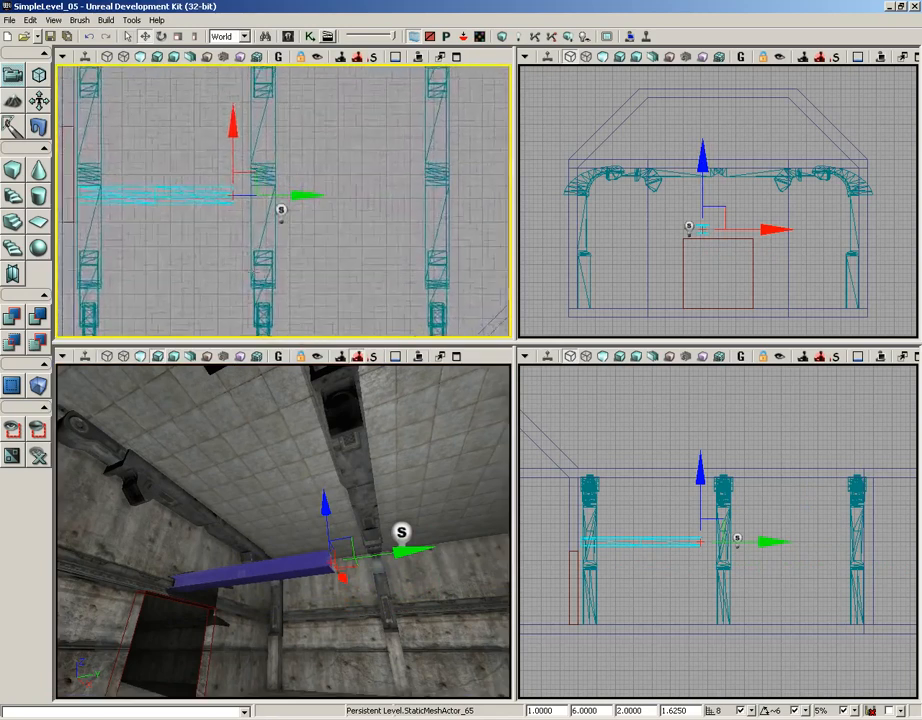
right_drag(238, 224, 432, 253)
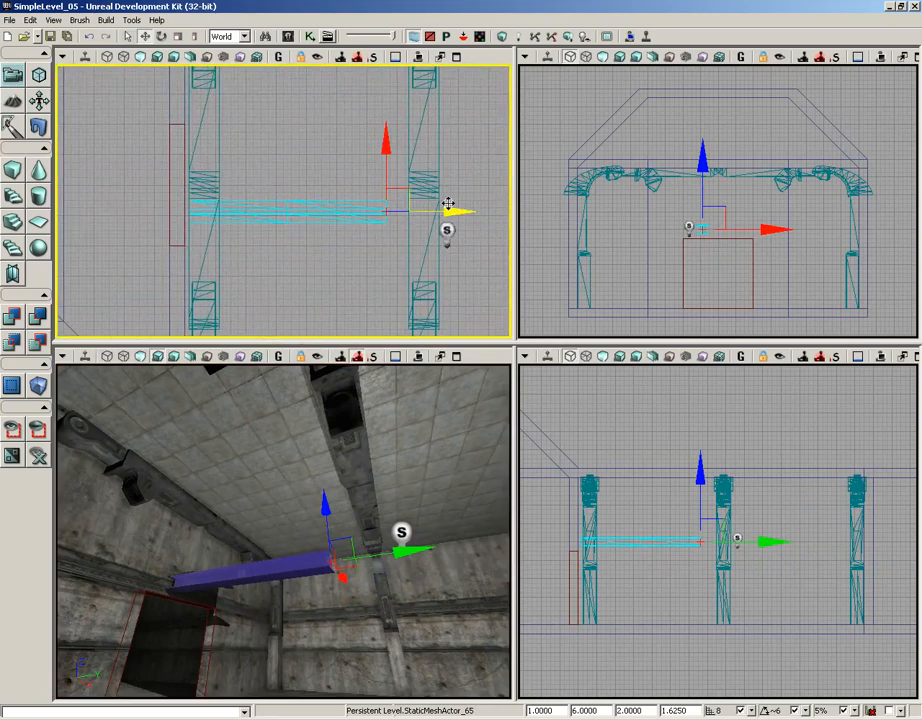
drag(449, 210, 445, 210)
right_drag(445, 210, 403, 299)
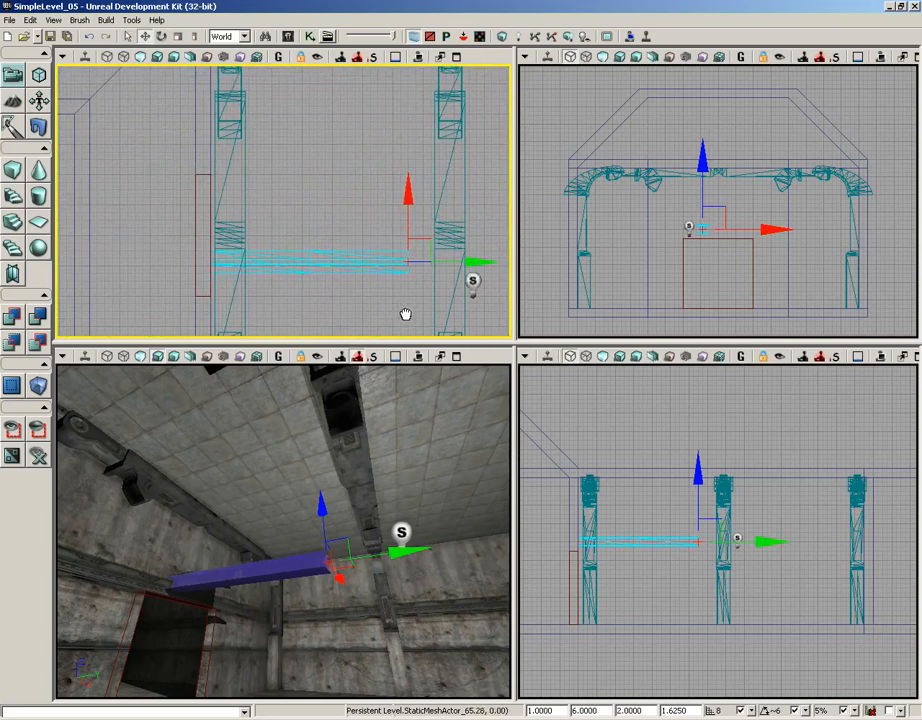
Centre the I-beam across the room along X, and duplicate it twice end to end along Y up to the far wall.
drag(411, 182, 411, 167)
right_drag(381, 524, 255, 523)
right_drag(414, 268, 268, 262)
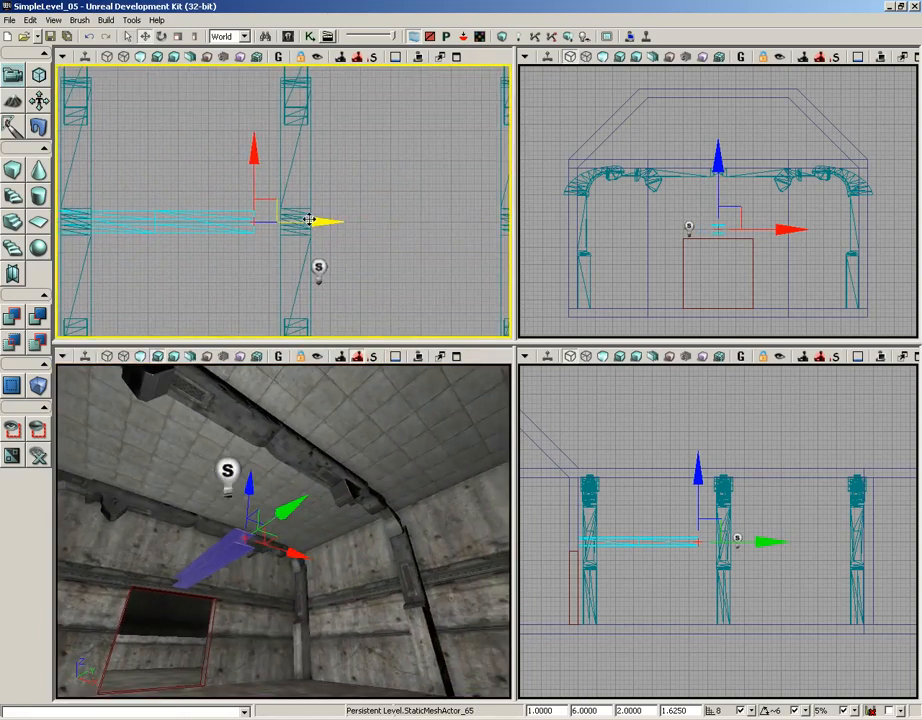
drag(318, 220, 450, 220)
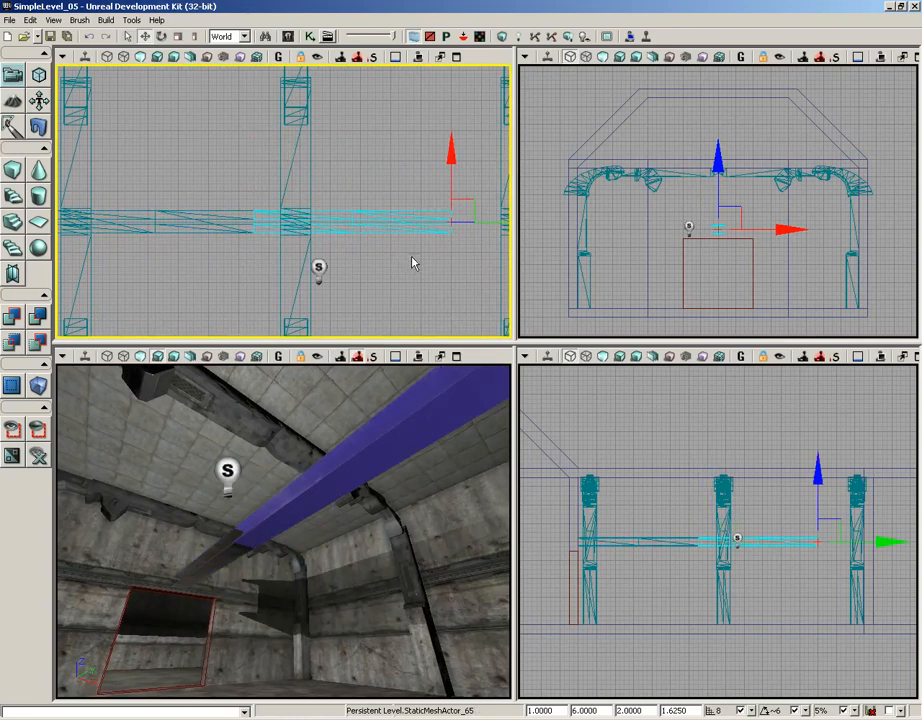
right_drag(414, 261, 239, 257)
scroll(195, 207, down, 2)
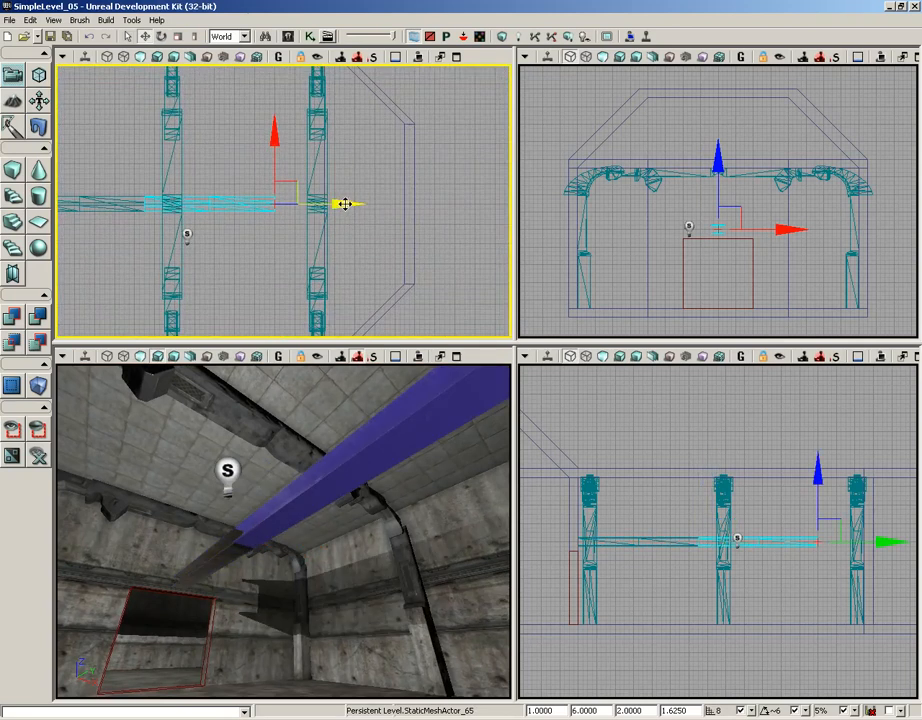
drag(344, 204, 422, 204)
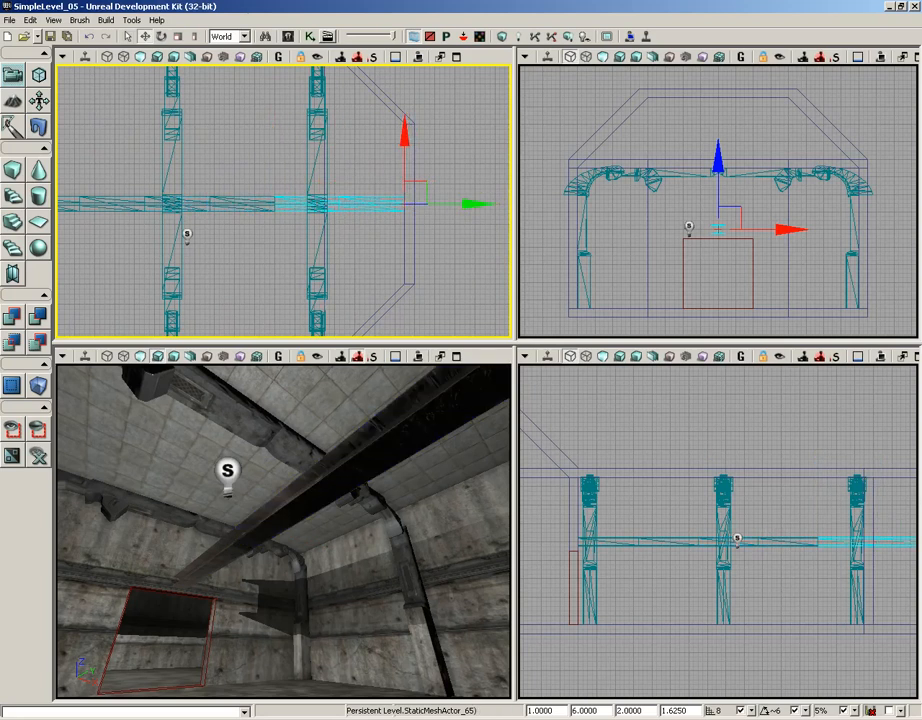
Duplicate the curved piece from the far frame's upper corner and place the copy beside the I-beams, within that frame.
right_drag(245, 533, 511, 519)
click(296, 581)
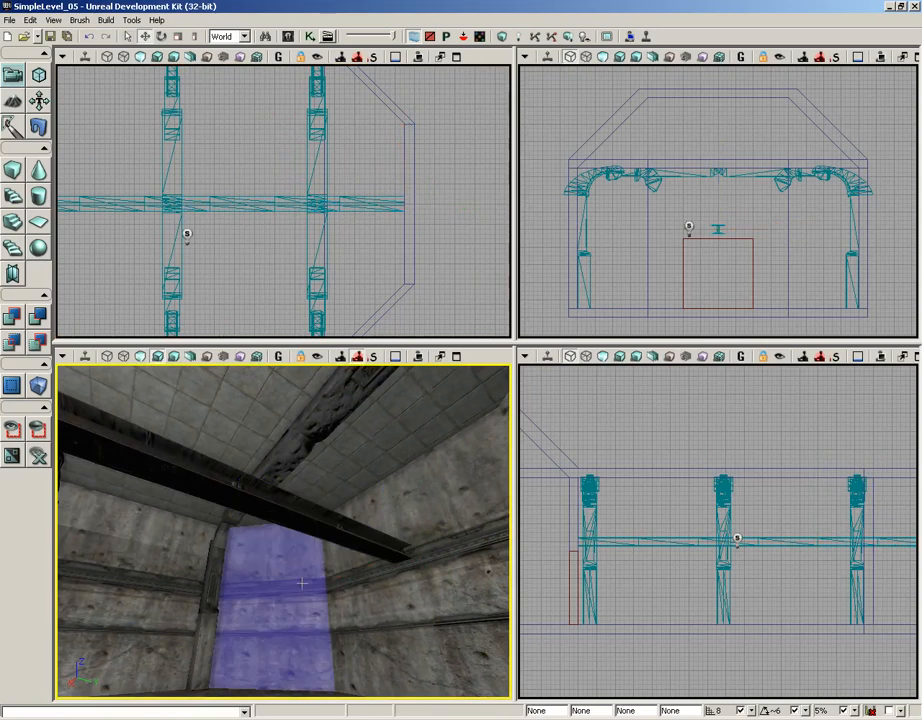
key(Escape)
mouse_move(301, 589)
right_down()
mouse_move(105, 612)
mouse_move(108, 545)
mouse_move(275, 512)
mouse_move(335, 485)
mouse_move(370, 455)
mouse_move(432, 363)
mouse_move(395, 364)
mouse_move(510, 364)
right_up()
drag(510, 364, 440, 372)
right_drag(440, 372, 290, 530)
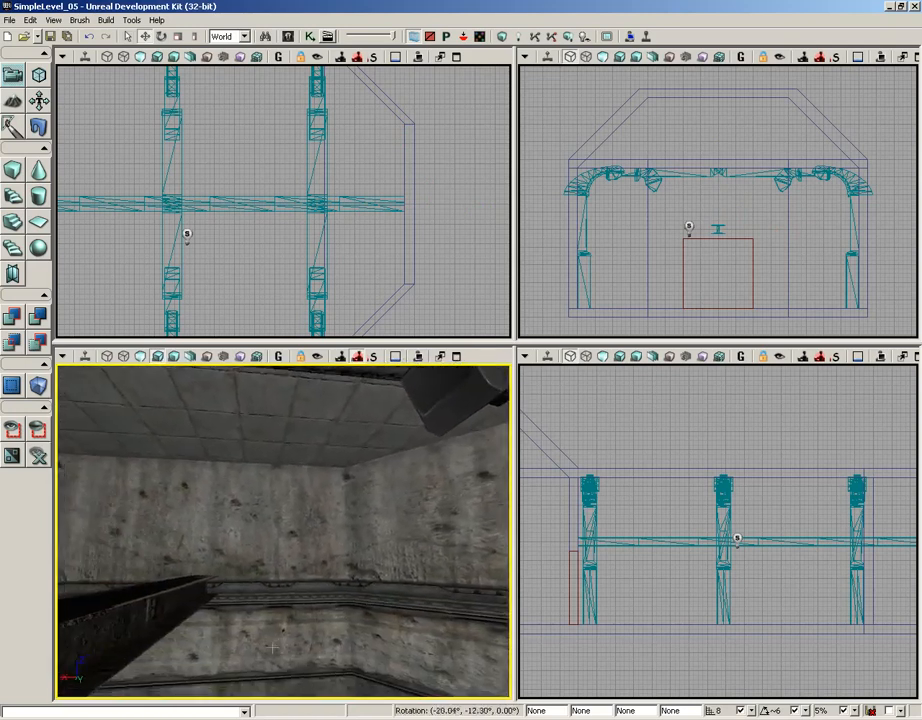
drag(290, 530, 320, 587)
right_drag(320, 587, 316, 570)
mouse_move(316, 570)
mouse_down()
mouse_move(325, 662)
mouse_move(338, 596)
mouse_up()
click(441, 541)
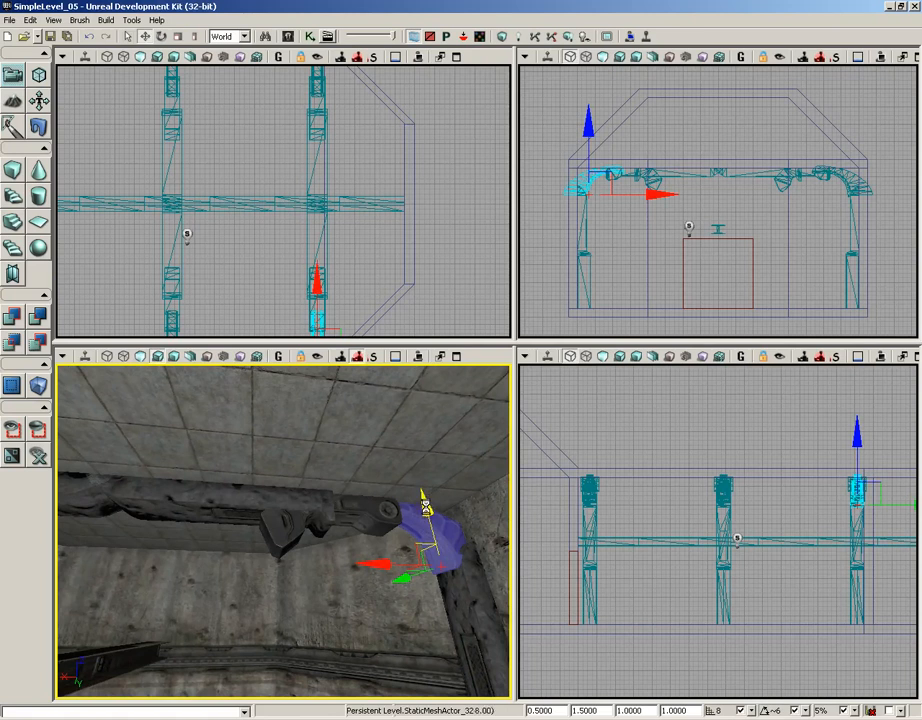
drag(426, 502, 411, 554)
drag(400, 665, 249, 669)
right_drag(414, 622, 378, 668)
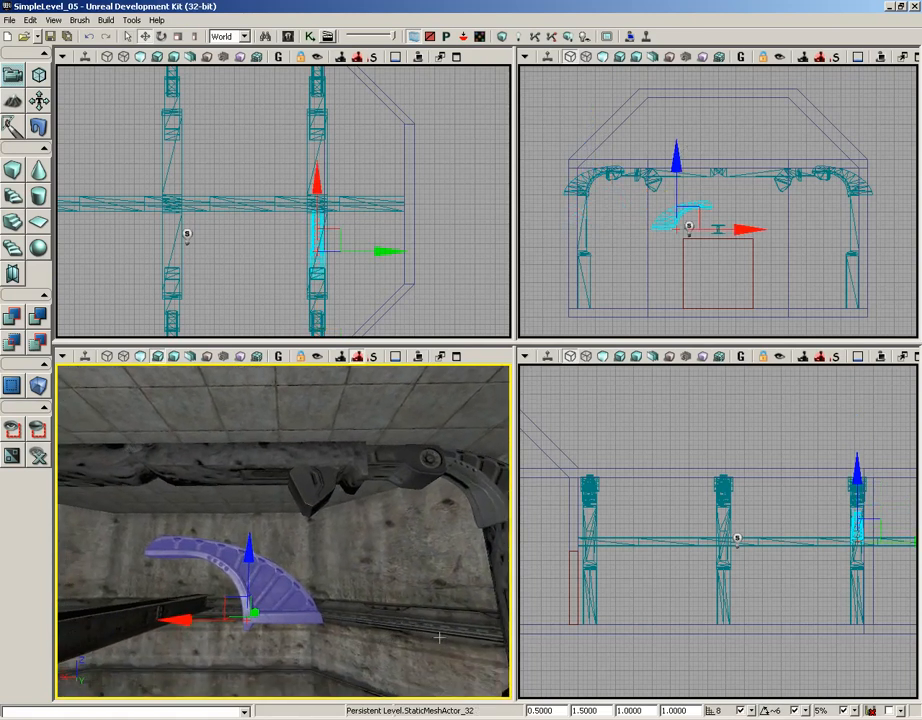
Scale the curved copy to 0.5 overall, 1 in X, 1 in Y and 1.25 in Z.
click(558, 710)
text(1)
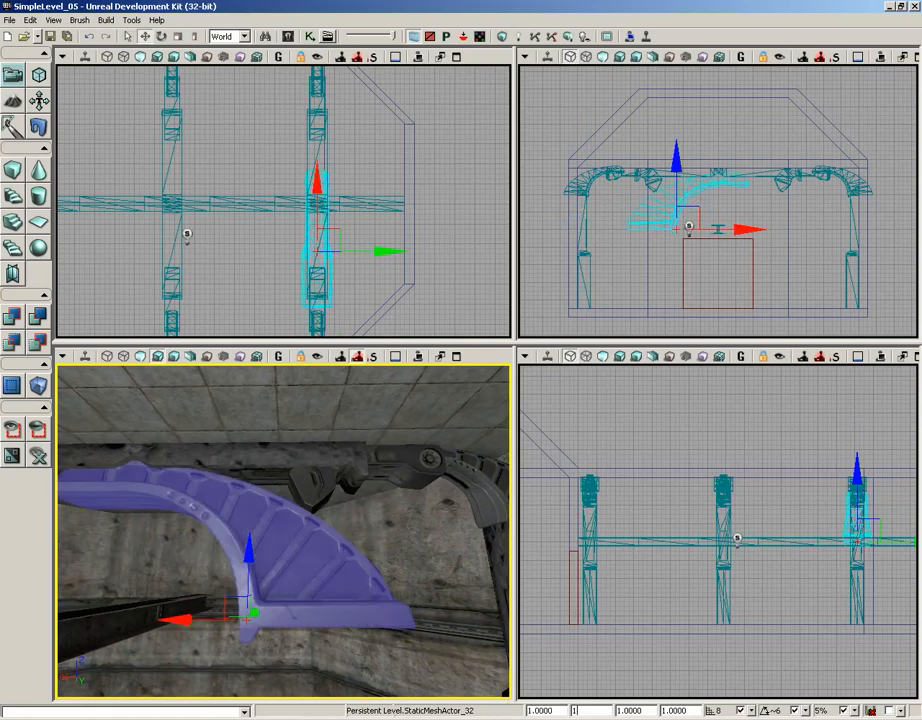
text(1)
key(Tab)
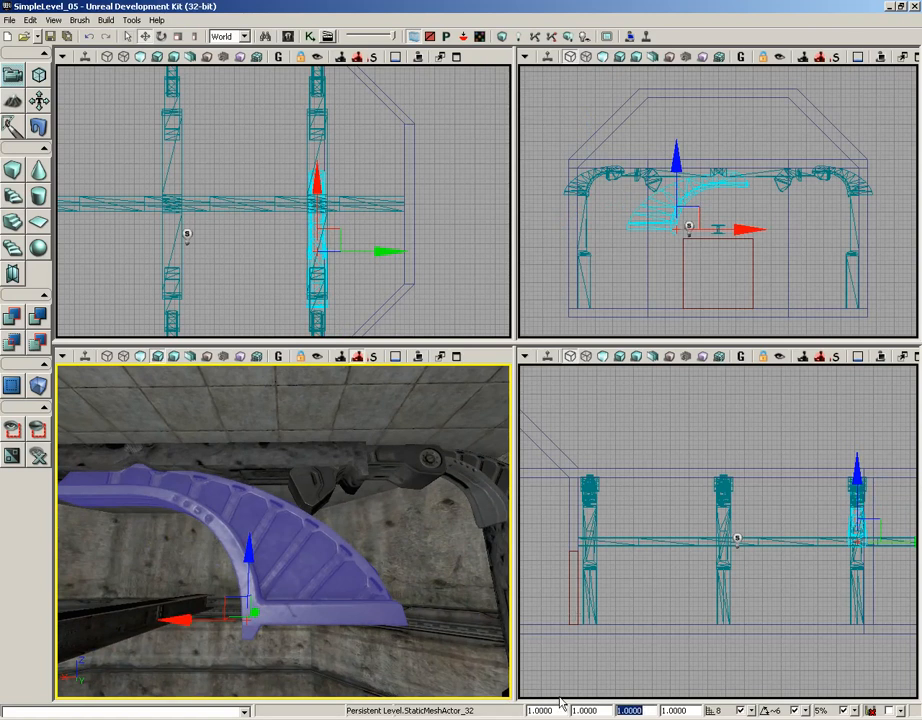
key(Tab)
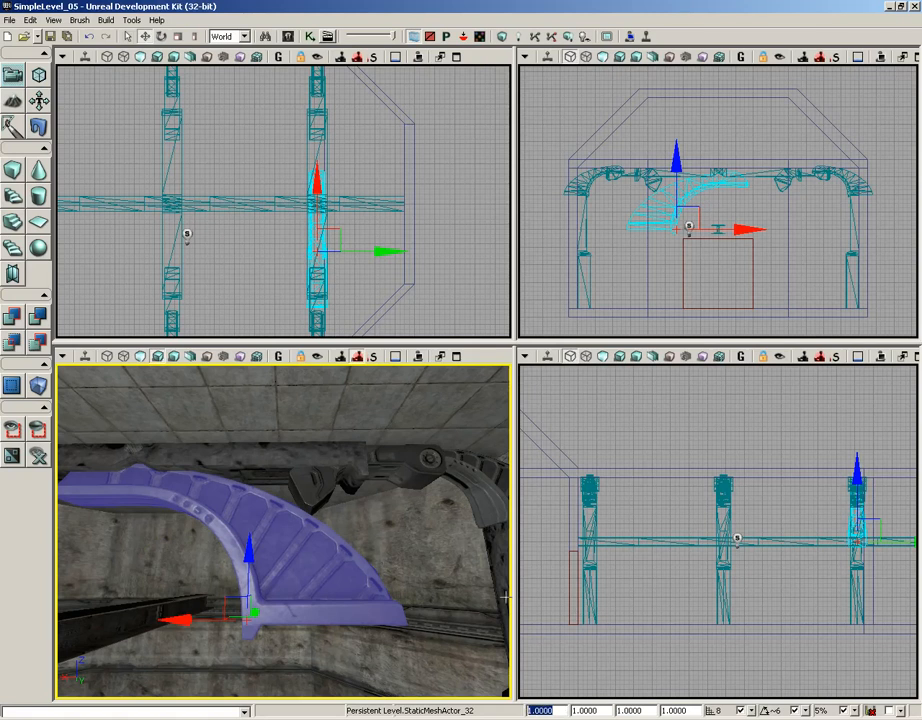
text(.5)
key(Tab)
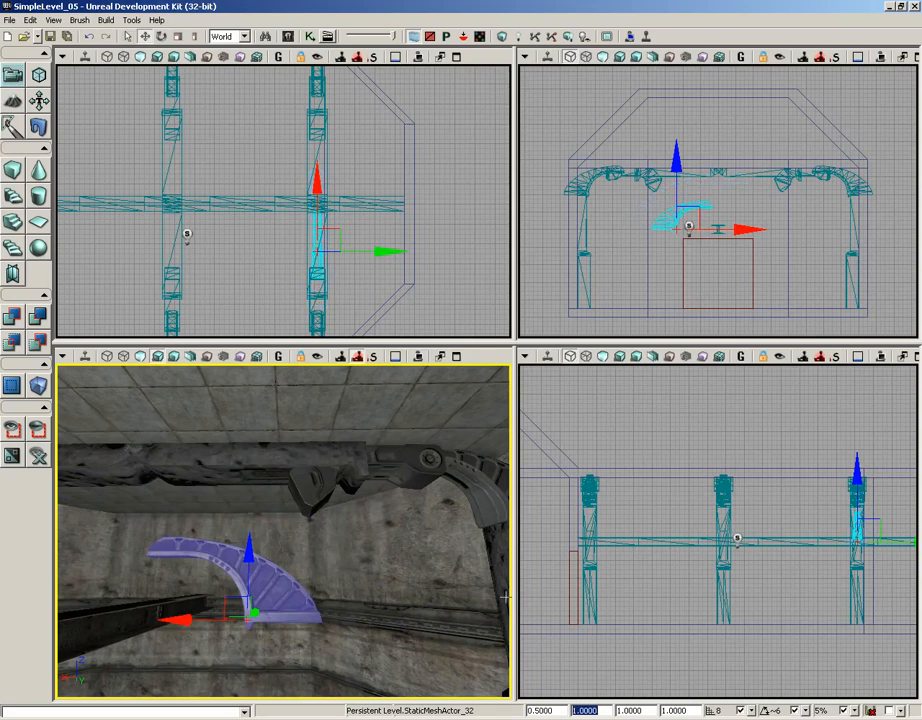
key(Tab)
key(Tab)
text(1.25)
key(Return)
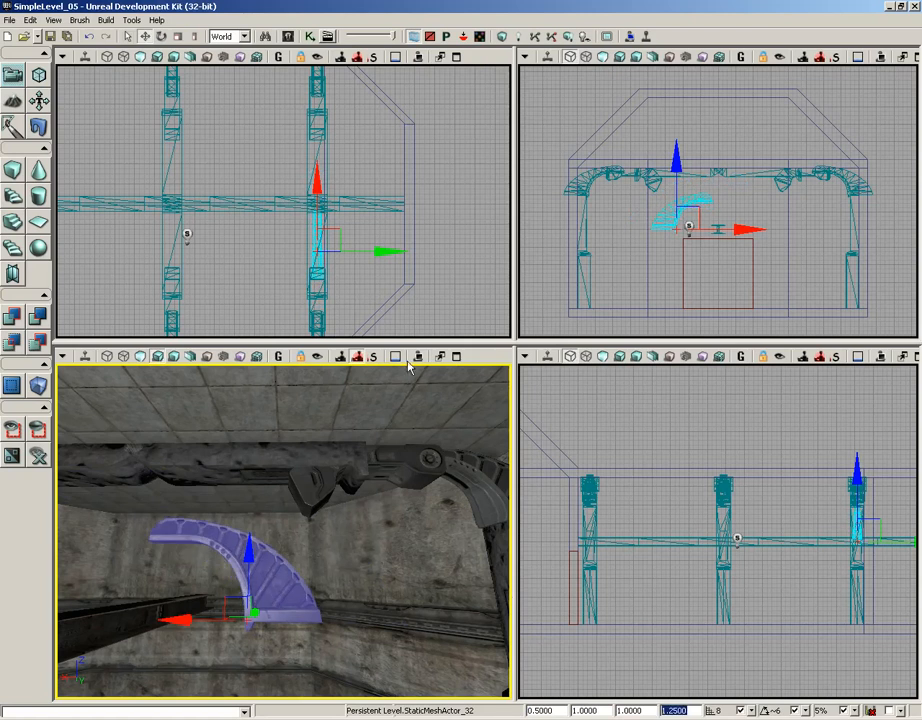
Slide the curved copy along Y to between the last two frames, and raise its base to the top of the I-beams.
drag(698, 270, 665, 263)
scroll(665, 276, up, 4)
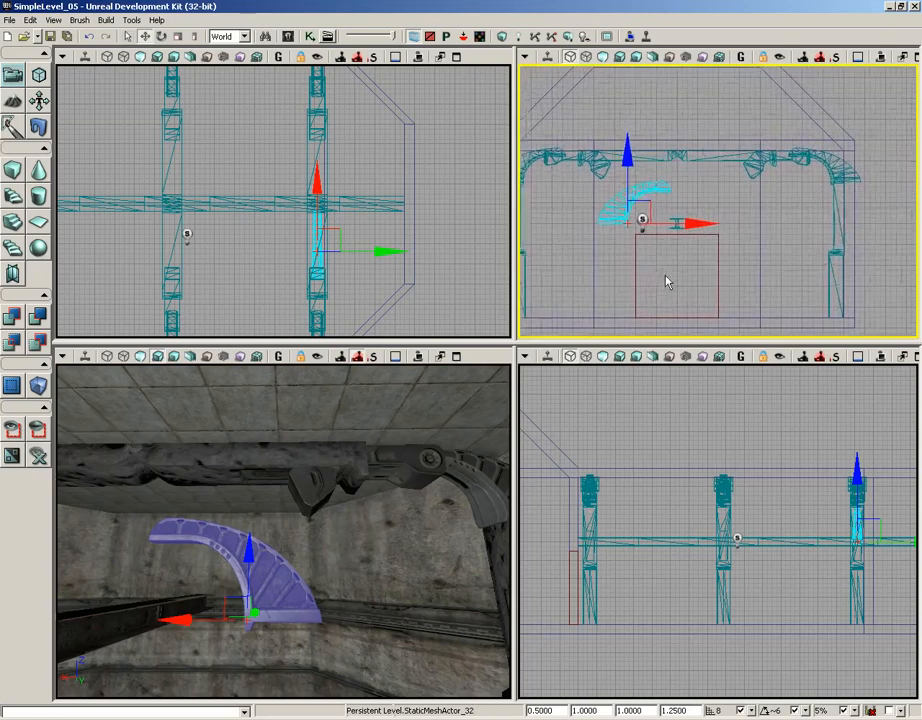
drag(769, 434, 582, 404)
drag(675, 418, 742, 431)
scroll(746, 398, up, 3)
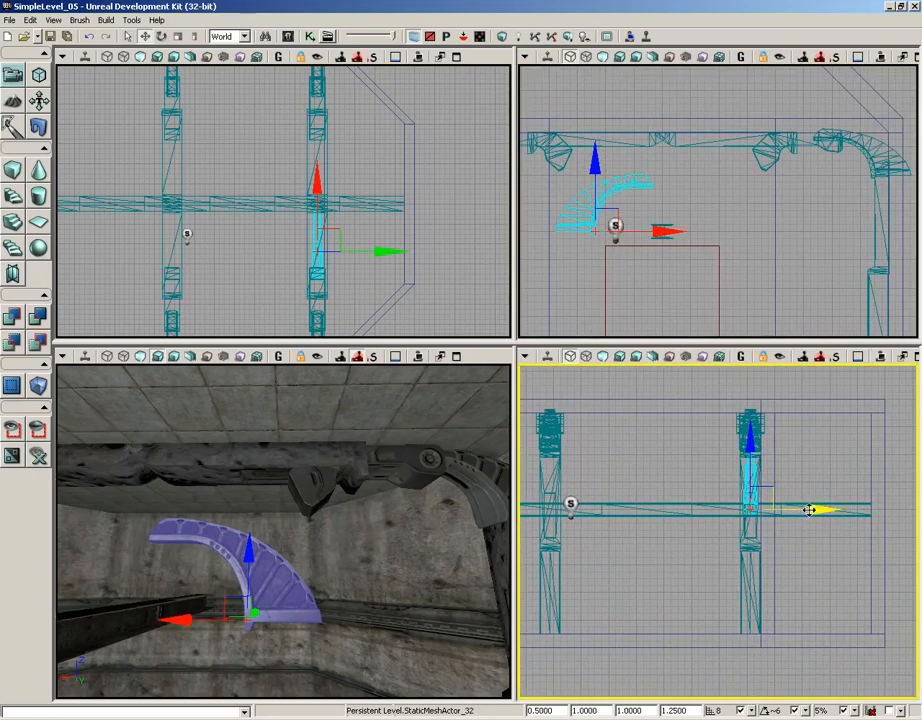
drag(812, 507, 748, 508)
drag(681, 454, 684, 433)
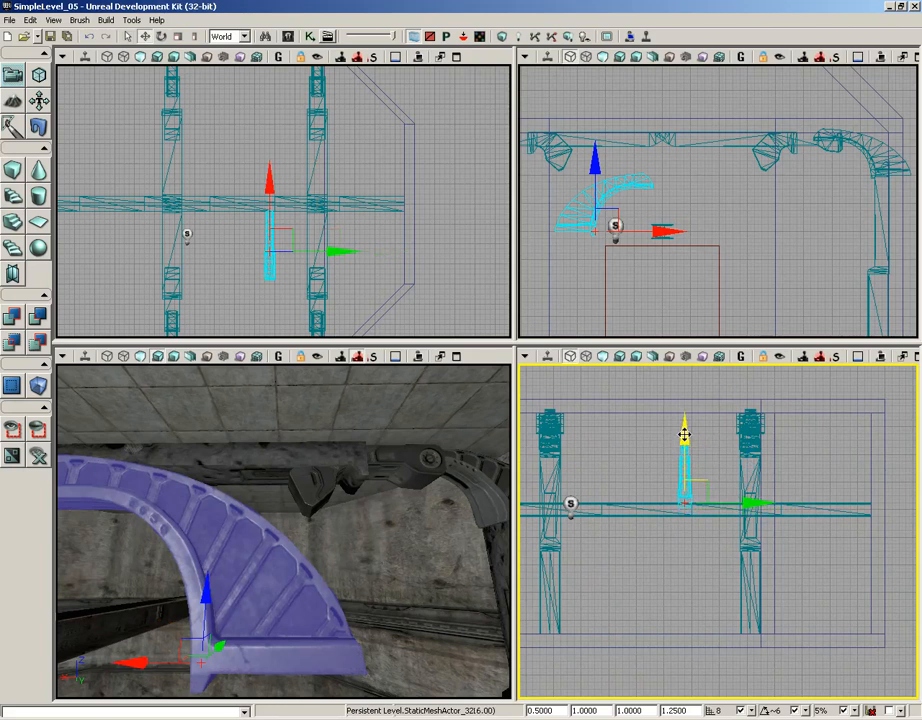
Rotate the curved piece 90 degrees about Z to run along the I-beam, and centre it on the beam in X.
key(space)
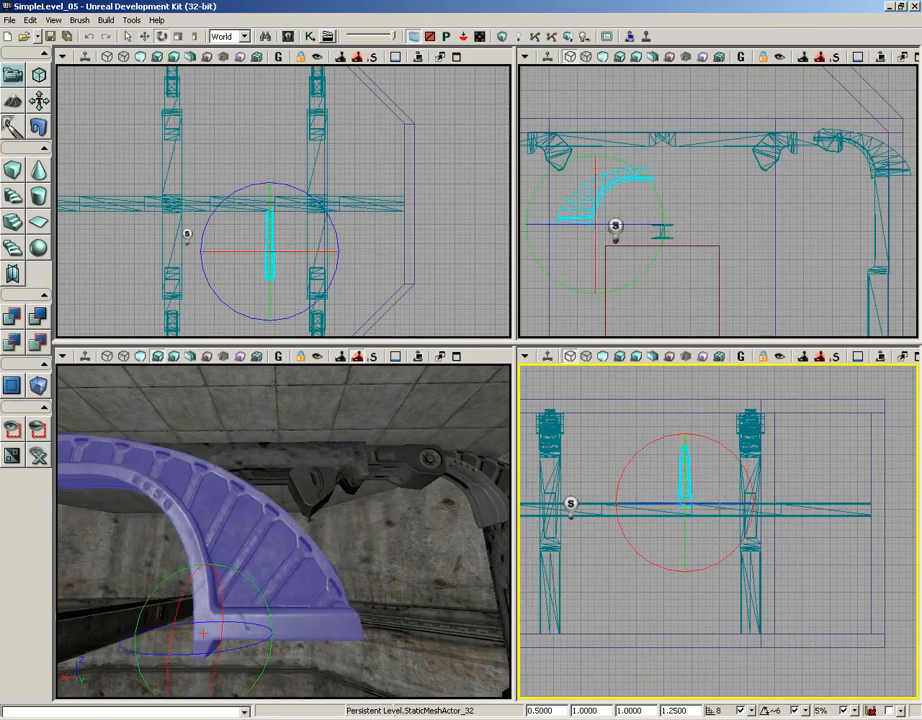
drag(654, 500, 803, 500)
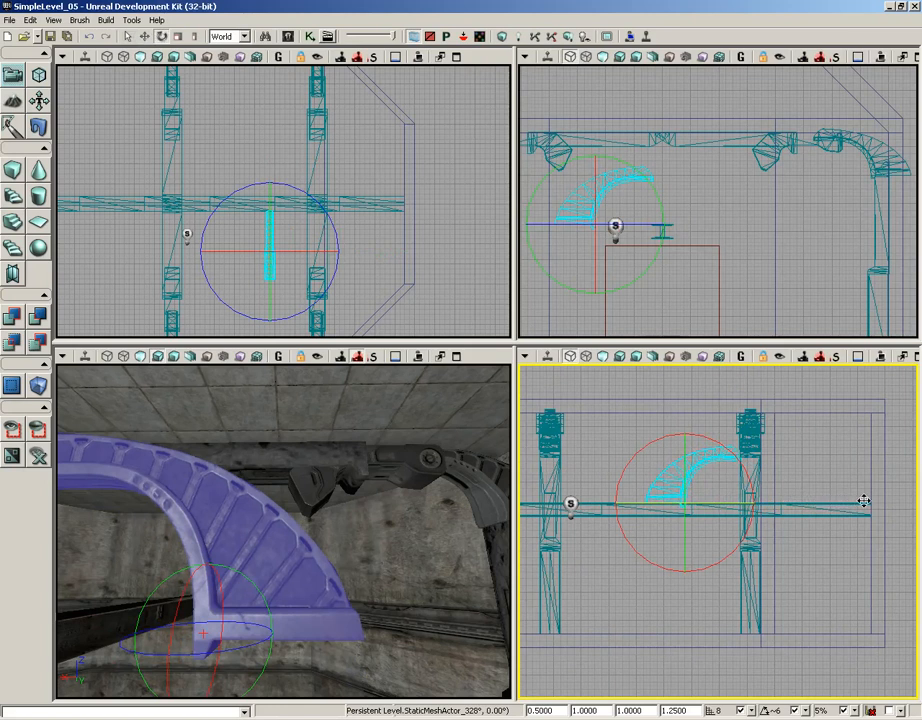
key(ctrl+z)
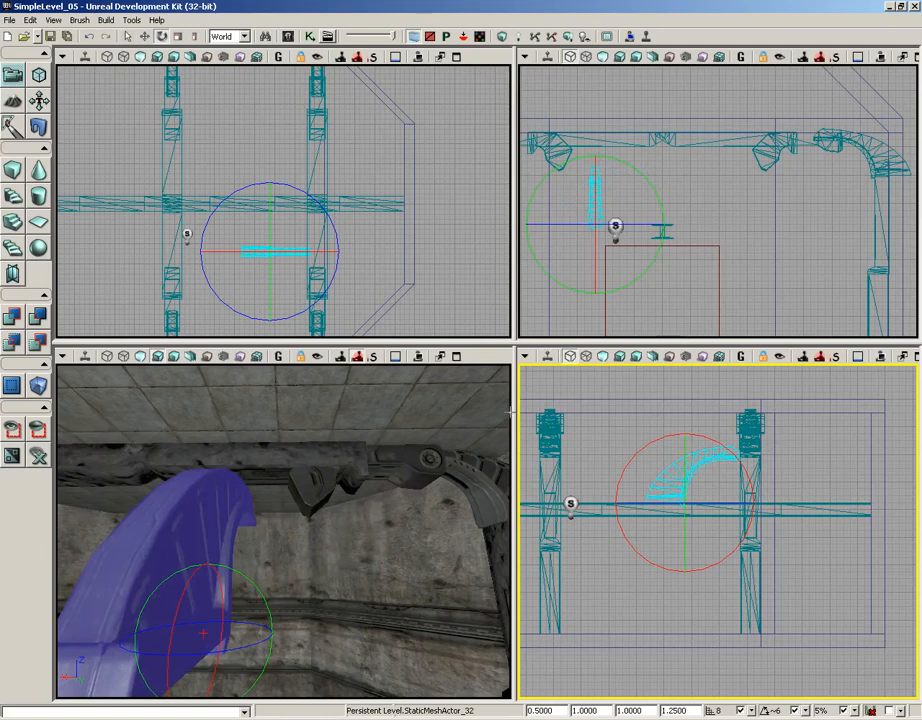
drag(351, 551, 449, 621)
key(space)
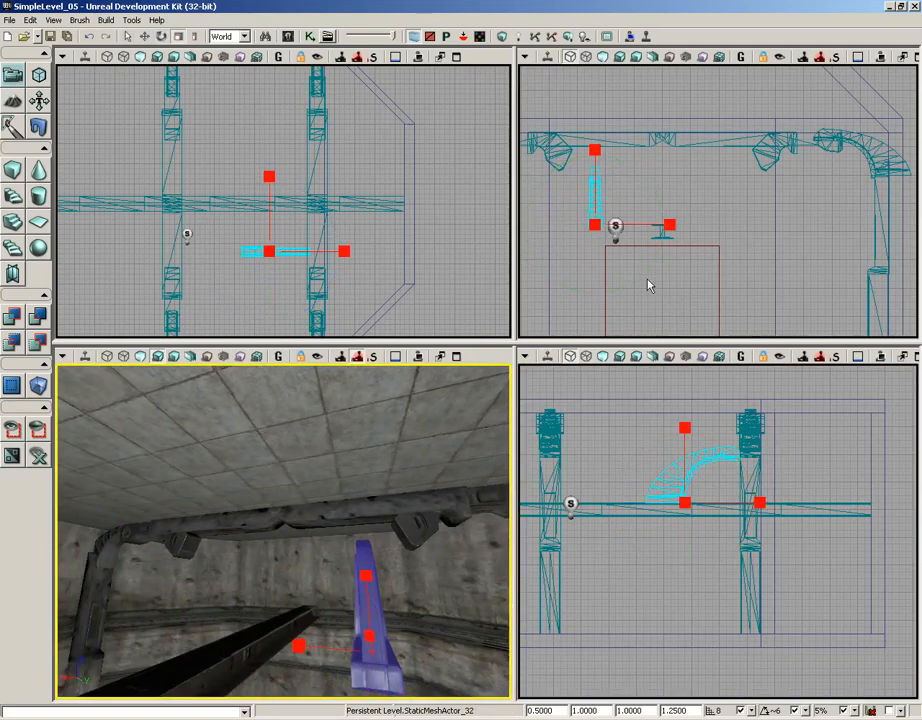
drag(648, 286, 615, 280)
key(space)
drag(632, 233, 690, 236)
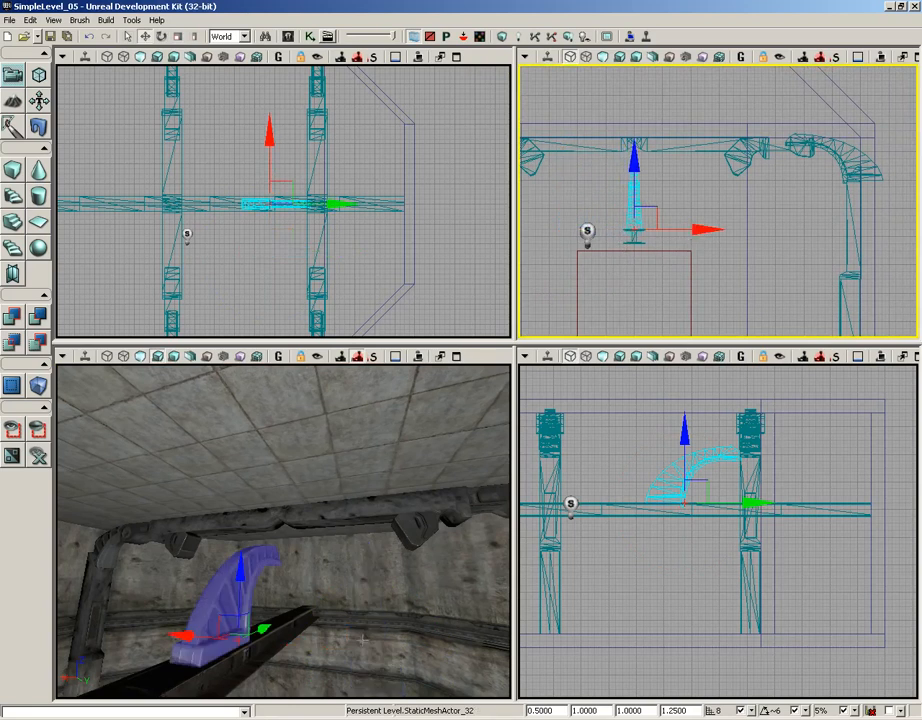
Select the three I-beams with the curved piece and raise them together until the curve's top meets the overhead frame.
mouse_move(363, 640)
mouse_down()
mouse_move(313, 642)
mouse_move(381, 613)
mouse_move(388, 597)
mouse_move(355, 640)
mouse_up()
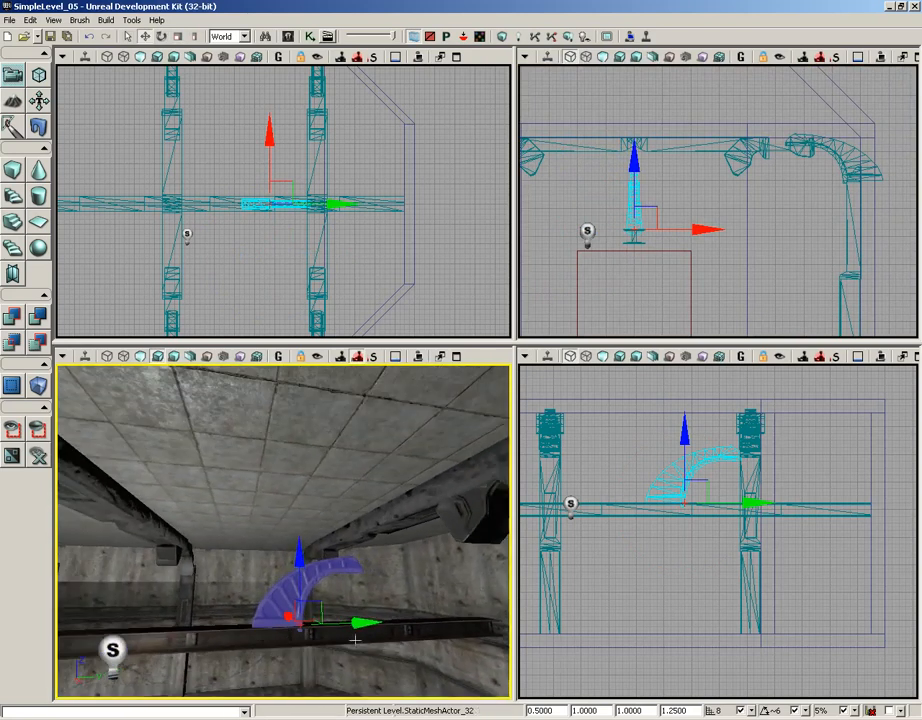
click(428, 622)
ctrl+click(265, 636)
ctrl+click(286, 601)
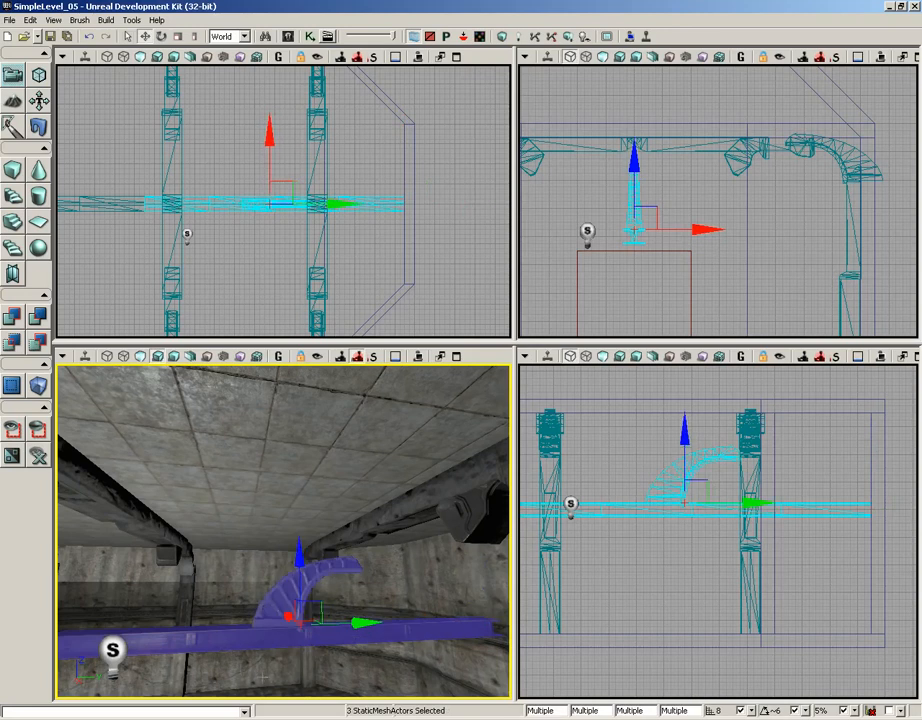
drag(262, 676, 137, 666)
ctrl+click(200, 640)
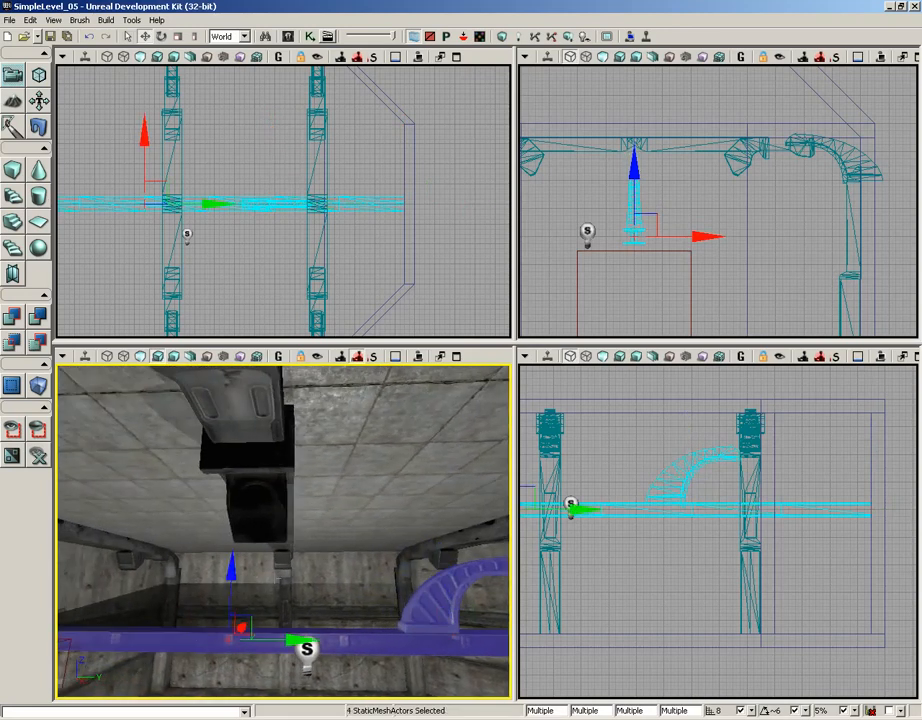
drag(200, 640, 482, 577)
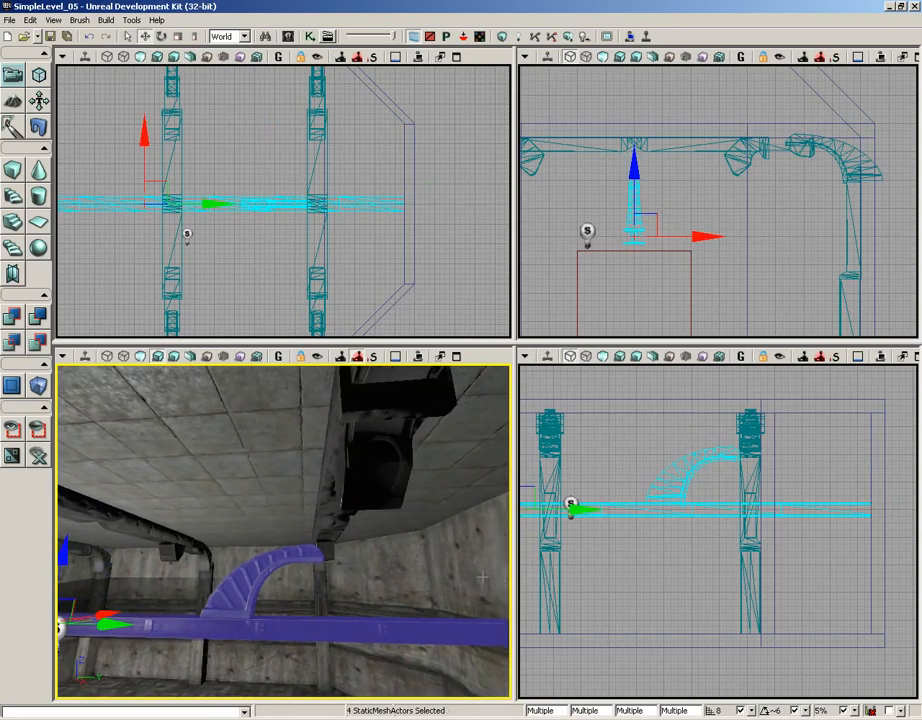
ctrl+click(268, 563)
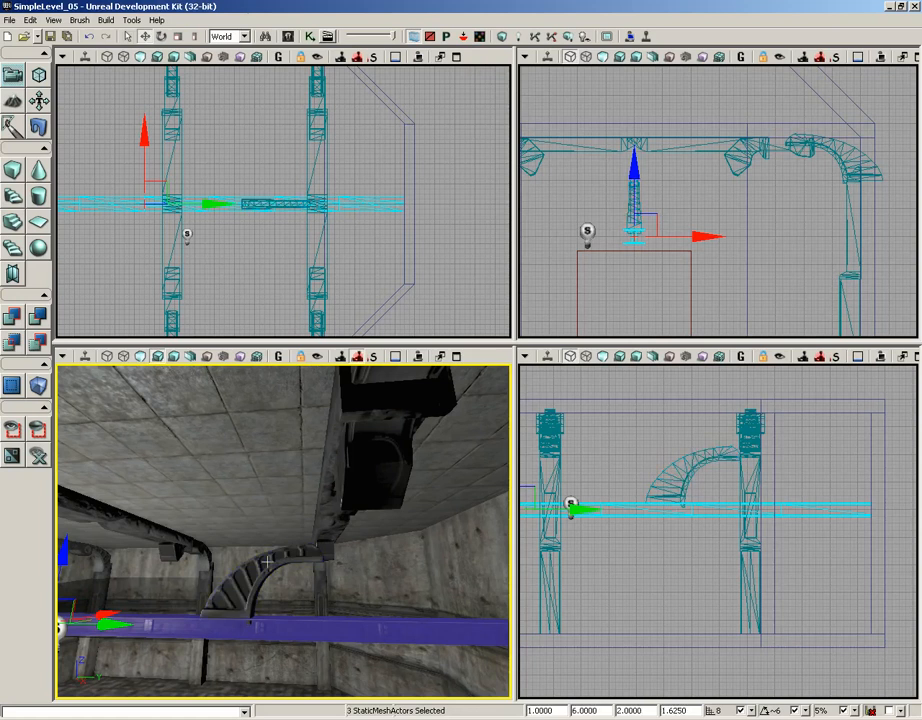
ctrl+click(268, 563)
drag(281, 603, 274, 576)
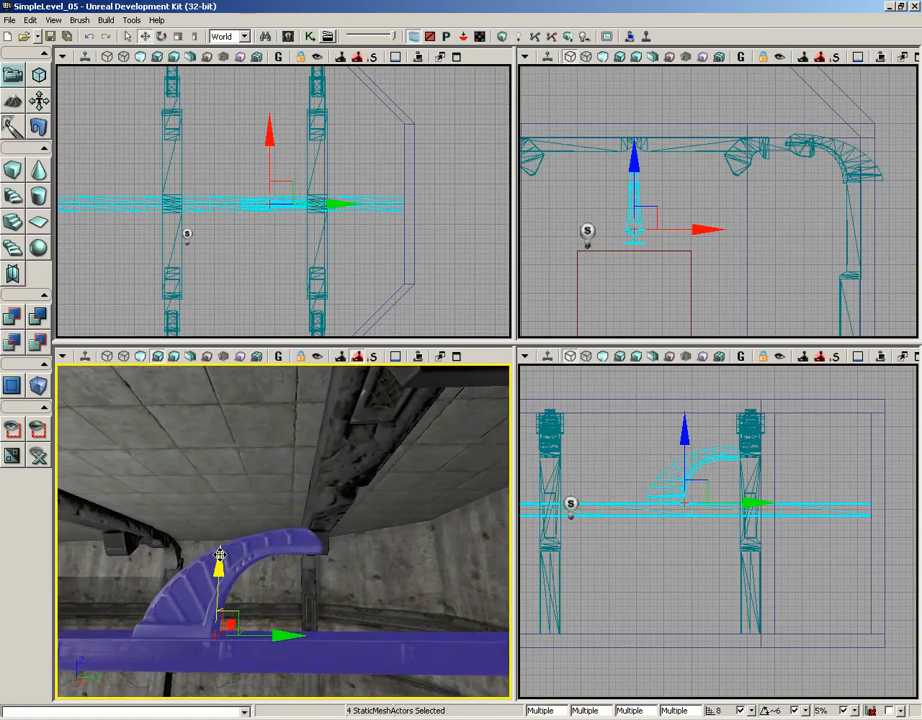
drag(220, 553, 221, 506)
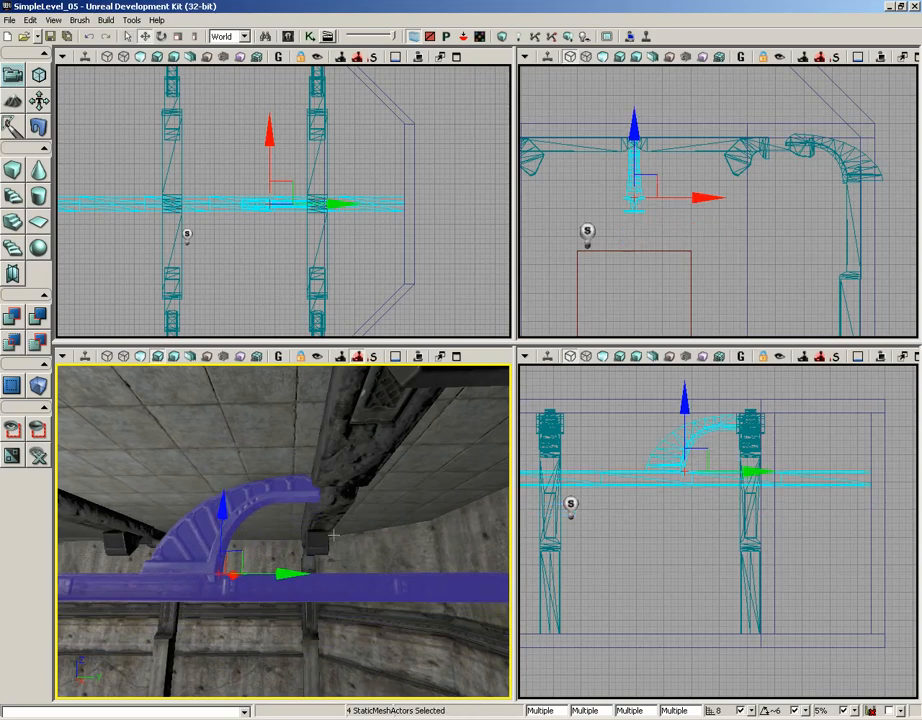
Slide only the curved piece along Y so its upper end meets the overhead frame.
drag(334, 535, 294, 496)
click(255, 464)
drag(255, 464, 367, 532)
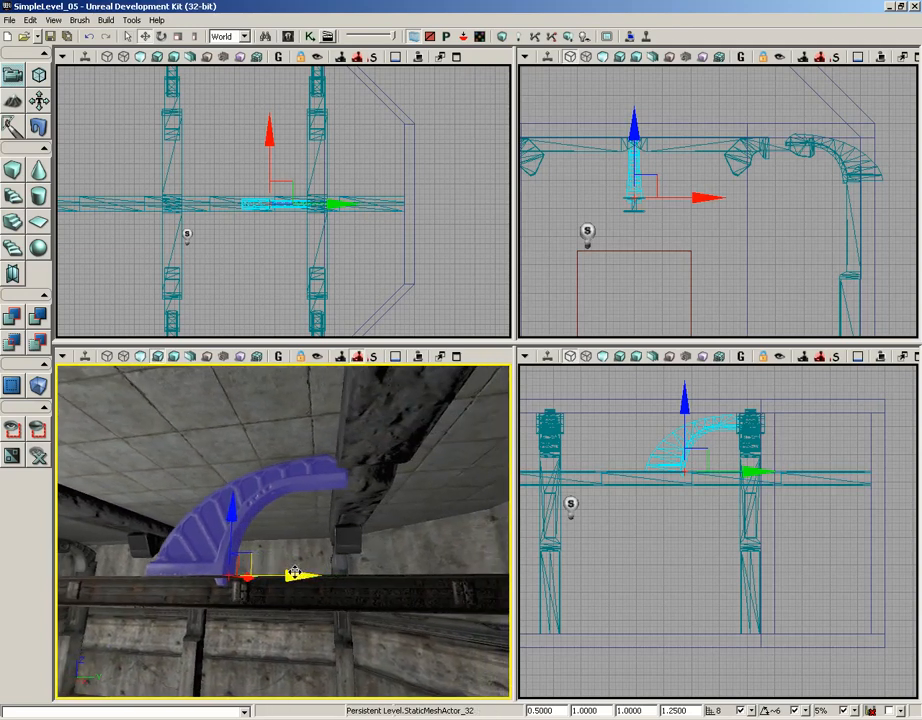
drag(292, 574, 312, 574)
Duplicate the curved piece along Y to the far-wall side of the overhead frame.
drag(345, 254, 313, 257)
scroll(313, 259, up, 3)
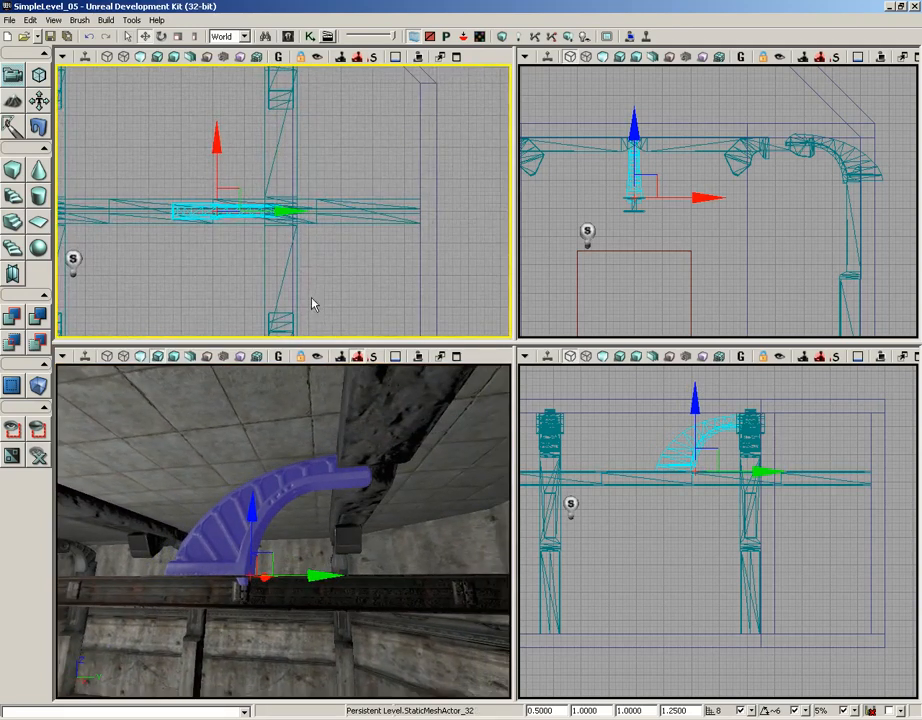
drag(342, 392, 373, 408)
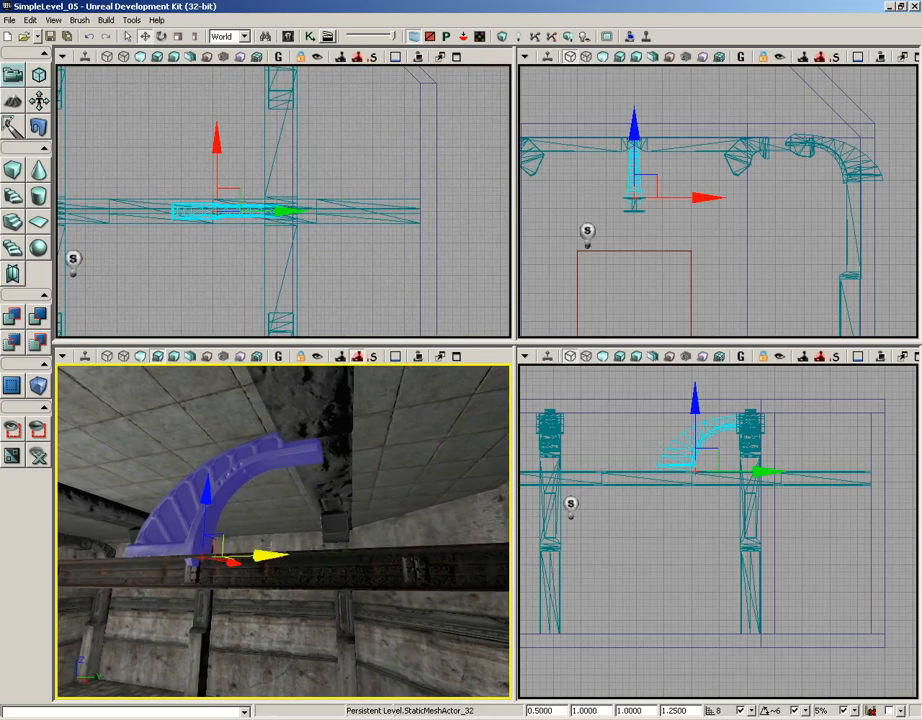
drag(261, 556, 432, 556)
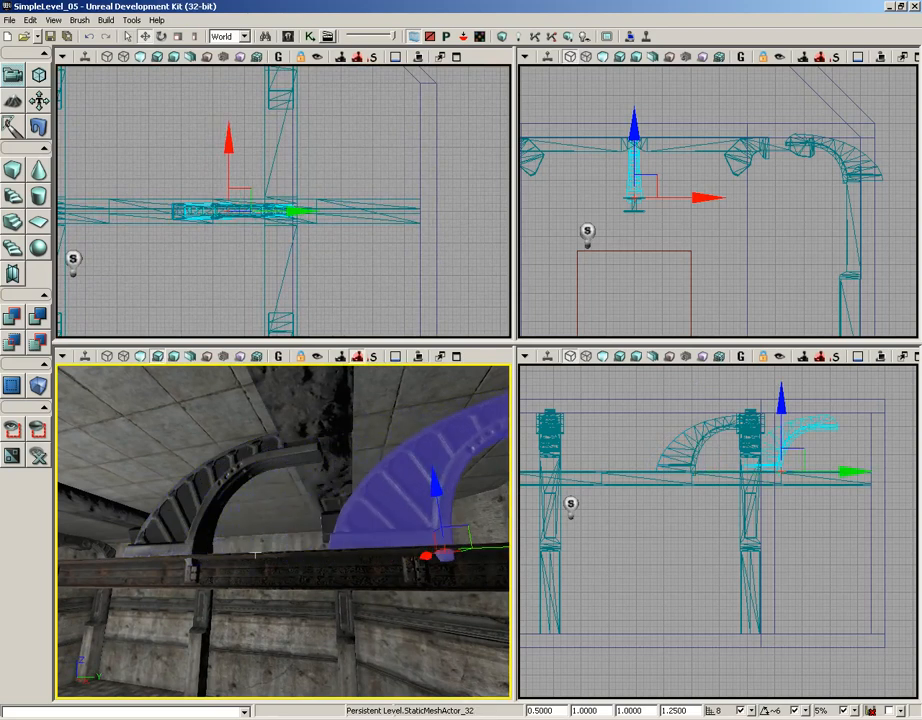
right_drag(241, 521, 263, 514)
Rotate the curved duplicate 180 degrees about Z, and slide it along Y so its upper end meets the frame's other side.
key(space)
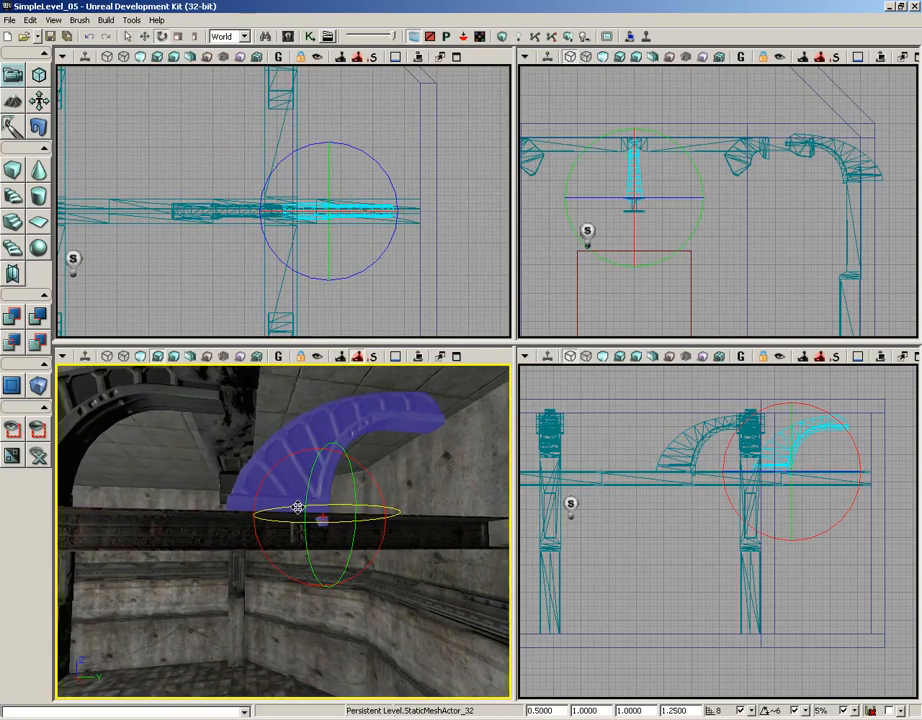
drag(305, 507, 470, 502)
key(space)
key(space)
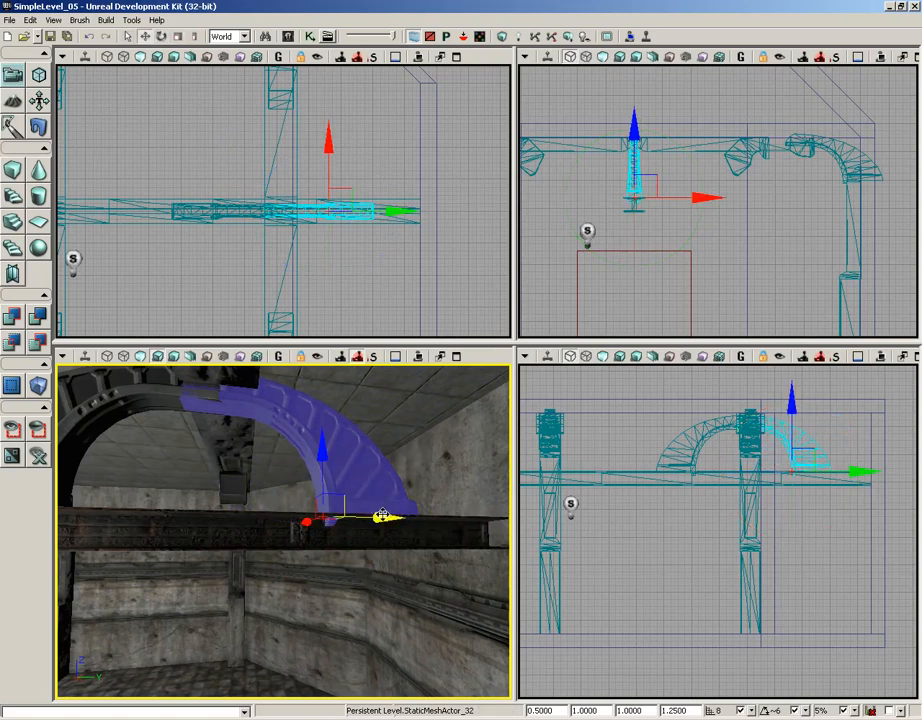
drag(380, 520, 402, 518)
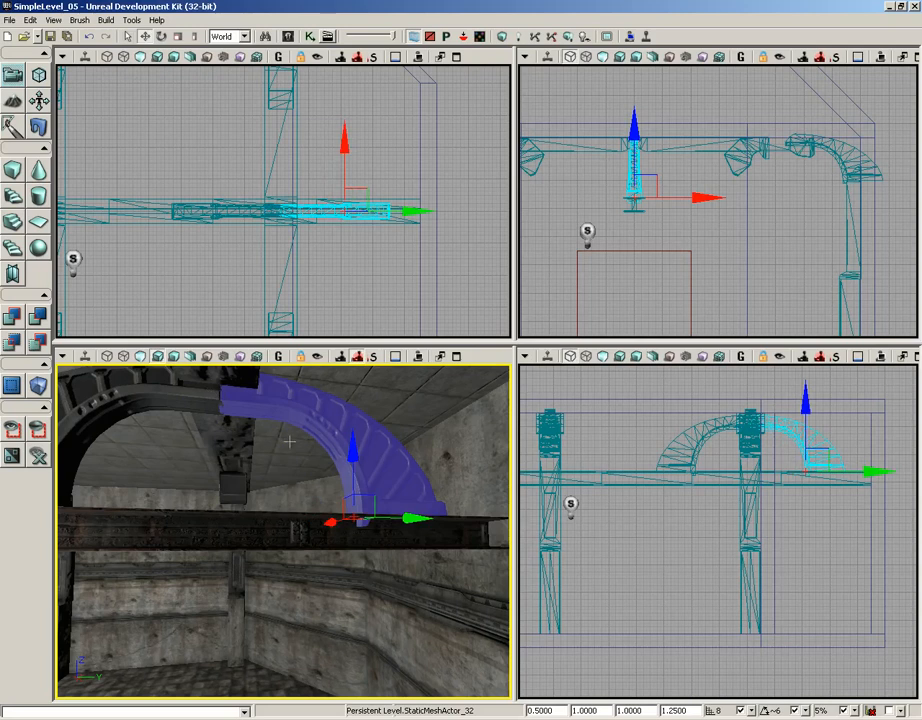
Deselect the curved duplicate and examine how both curved pieces meet the overhead frame and the I-beam.
middle_drag(289, 441, 333, 473)
right_drag(413, 467, 409, 502)
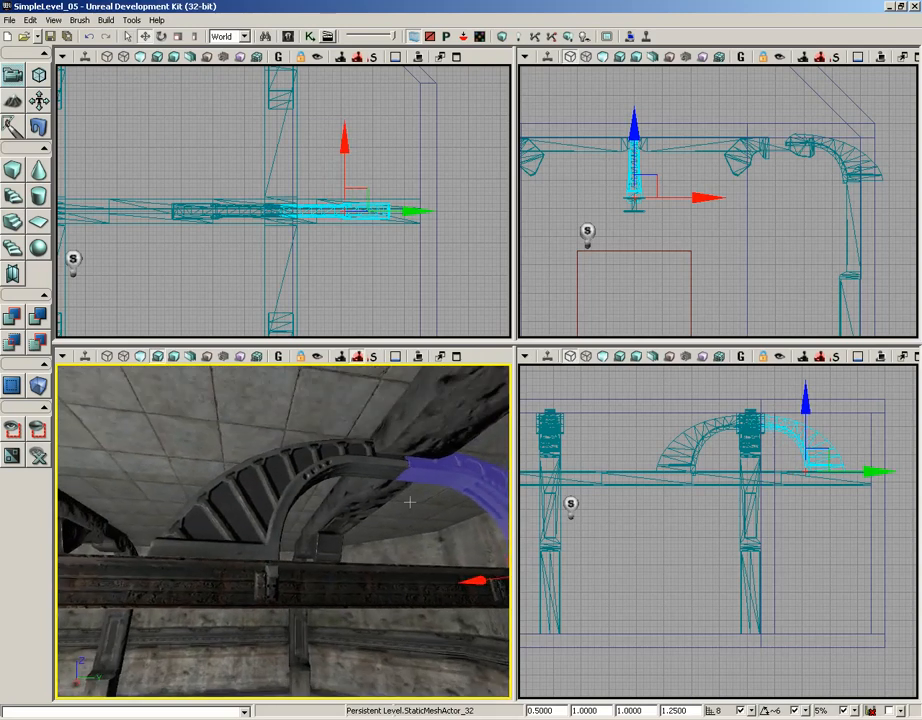
drag(409, 502, 383, 497)
right_click(340, 475)
click(275, 446)
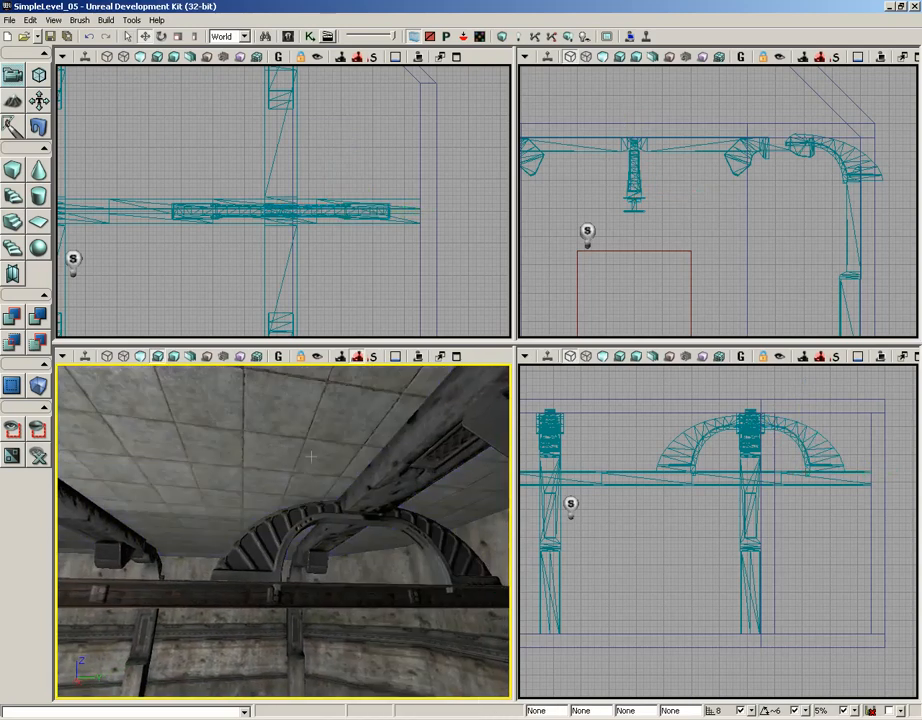
Select both curved pieces of the arch and duplicate them along Y to the neighbouring overhead frame.
middle_drag(311, 456, 262, 456)
drag(262, 456, 293, 547)
click(361, 565)
ctrl+click(441, 575)
drag(365, 558, 285, 563)
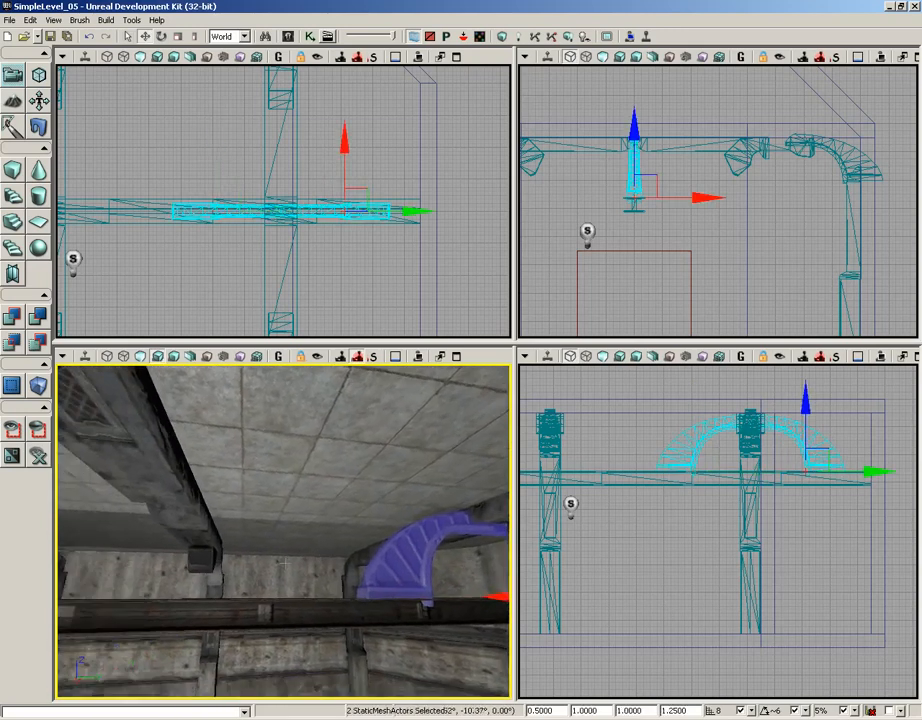
middle_drag(285, 563, 431, 580)
right_drag(268, 569, 226, 560)
middle_drag(226, 560, 343, 557)
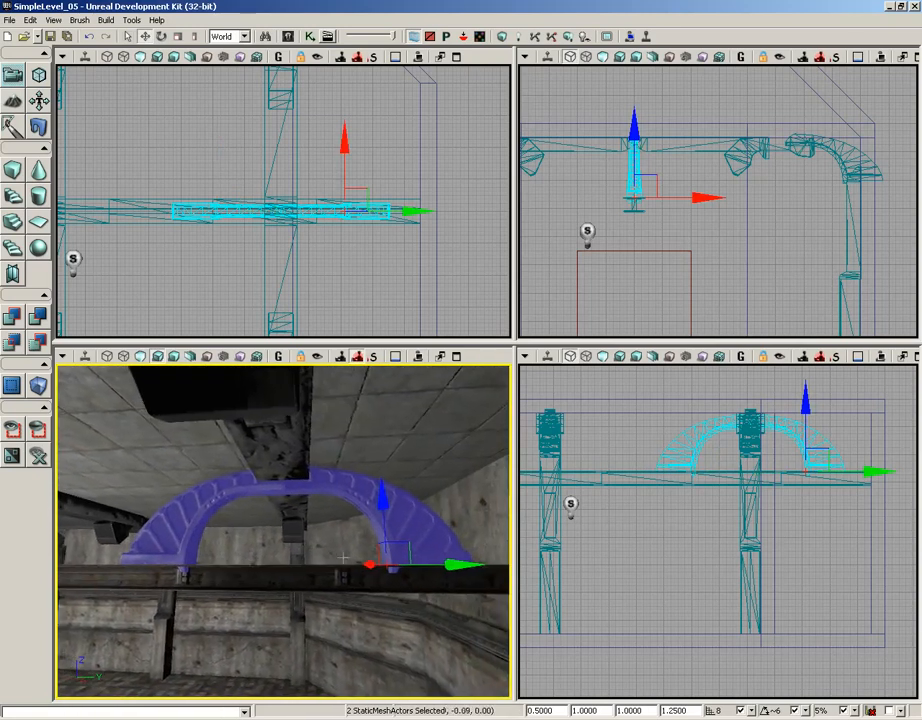
drag(343, 557, 364, 524)
middle_drag(364, 524, 343, 528)
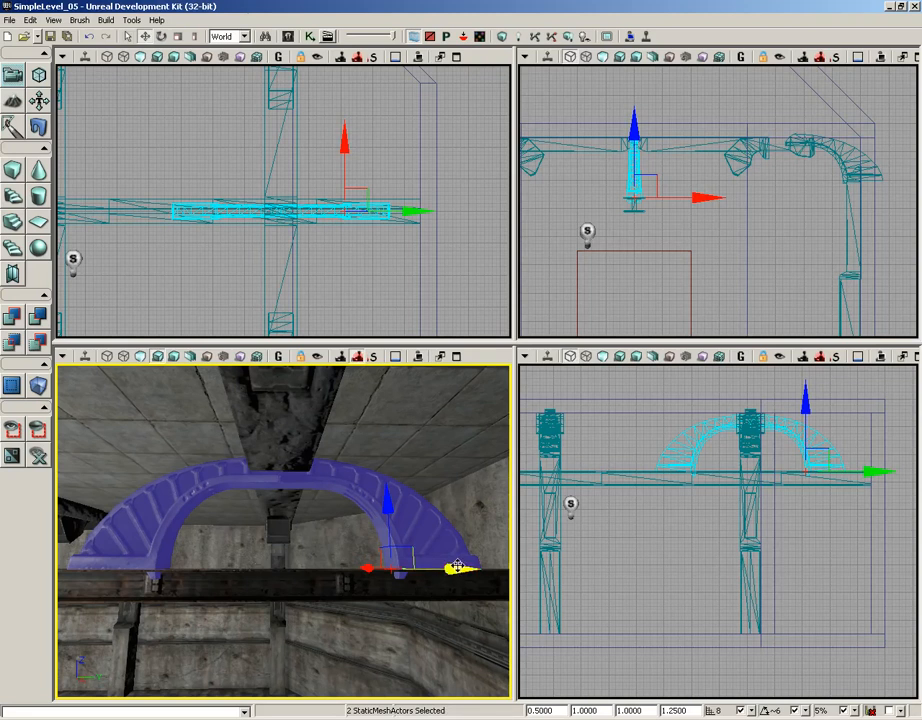
drag(456, 568, 234, 568)
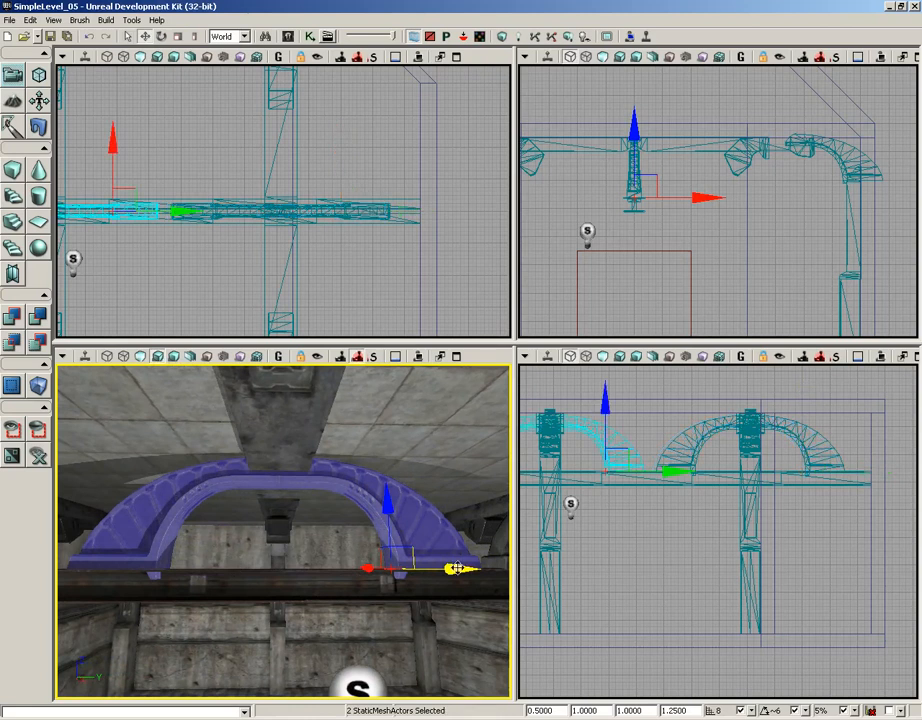
Duplicate the arch along Y to the remaining overhead frames, and delete the surplus curved half at the end wall.
mouse_move(458, 568)
mouse_down()
mouse_move(414, 567)
mouse_move(458, 568)
mouse_up()
drag(458, 568, 222, 567)
middle_drag(440, 480, 382, 480)
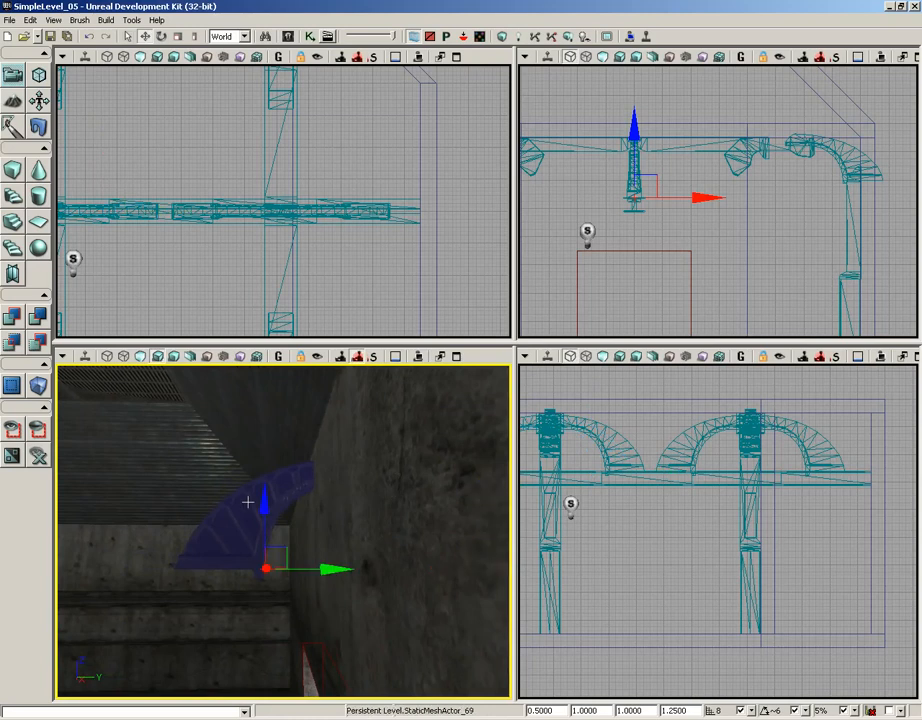
key(Delete)
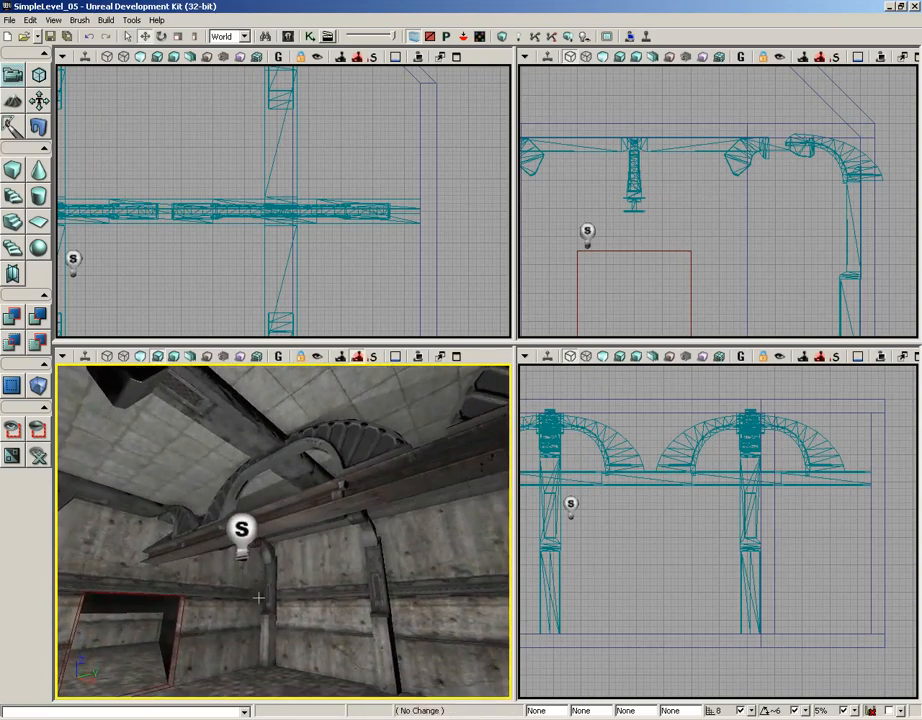
Maximize the perspective view and examine the I-beam row with its curved brackets from several sides of the room.
drag(258, 598, 301, 520)
click(456, 357)
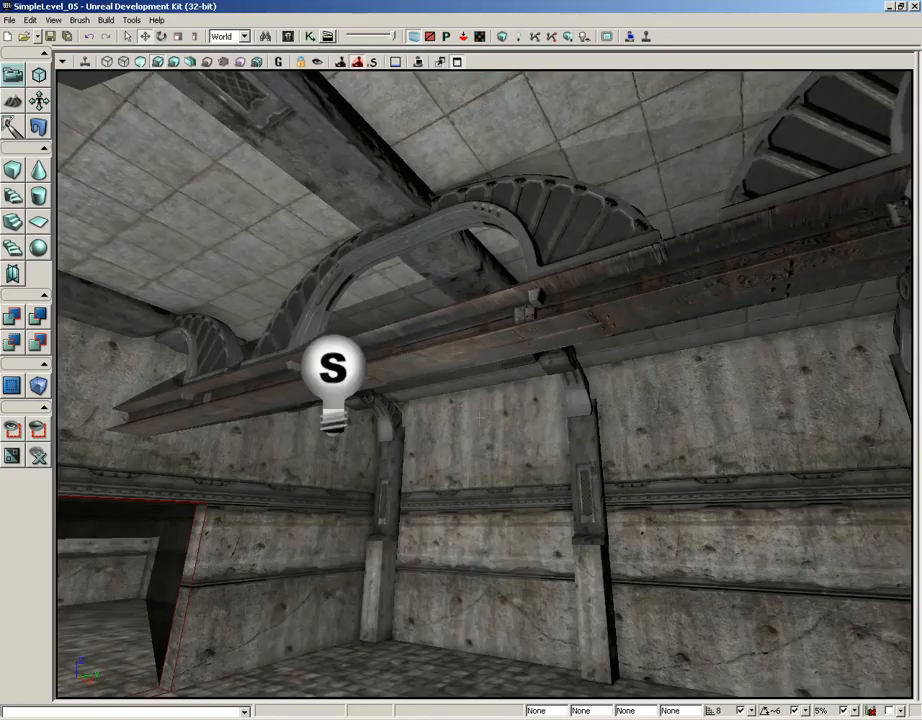
right_drag(472, 414, 400, 310)
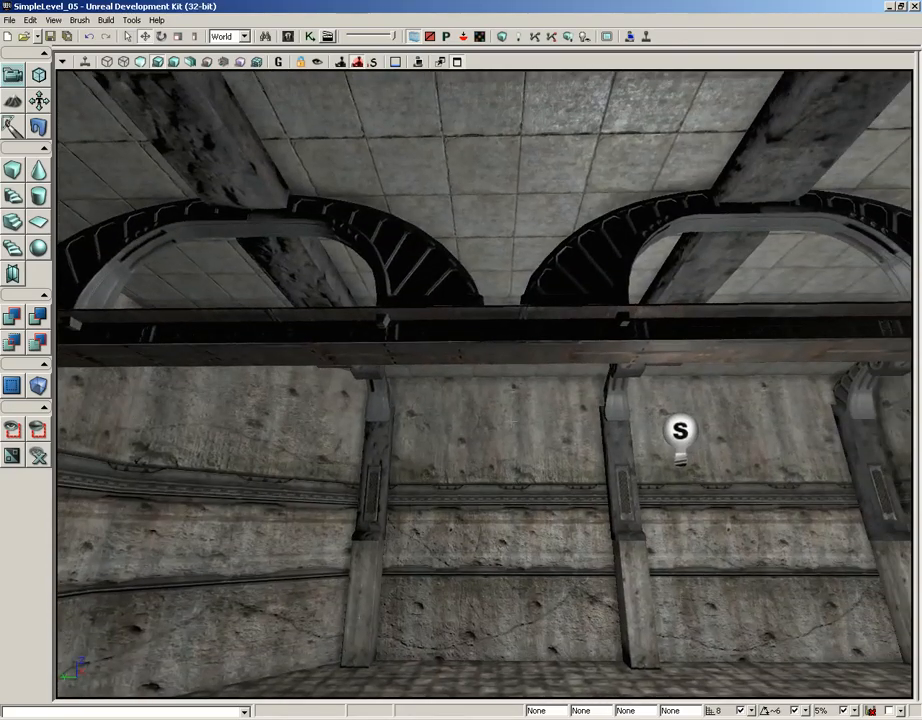
right_drag(400, 310, 296, 302)
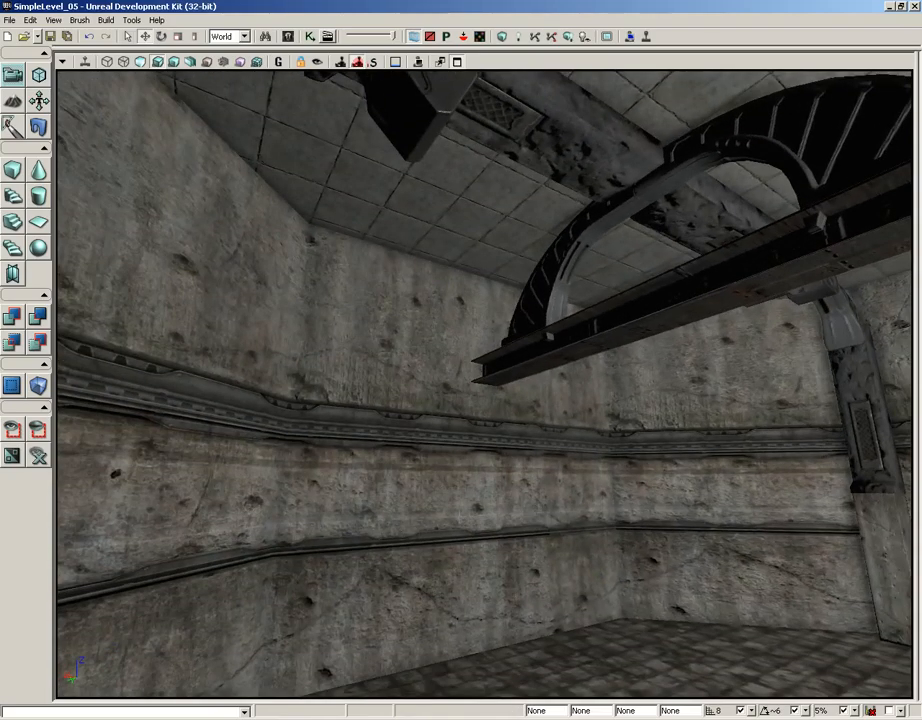
right_drag(538, 537, 239, 317)
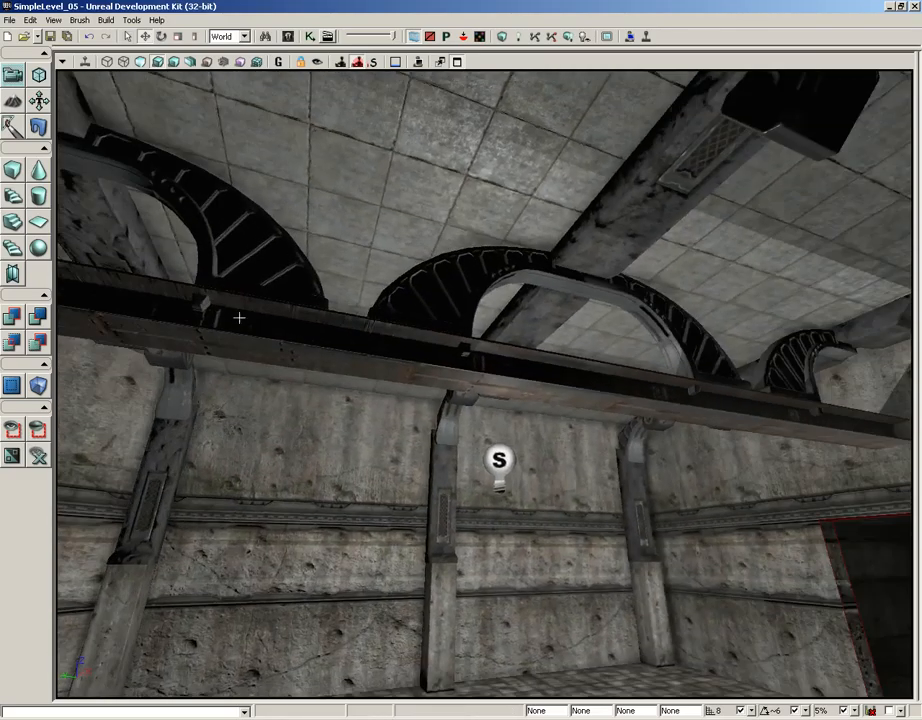